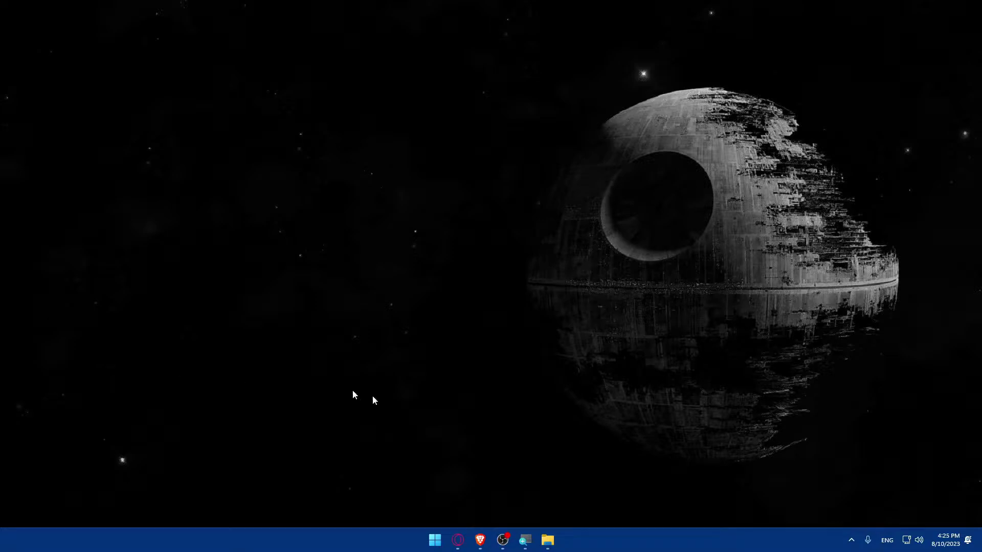
Launch Brave and load binance.com from the address bar, correcting the typos along the way.
{"action": "left_click", "coordinate": [481, 540]}
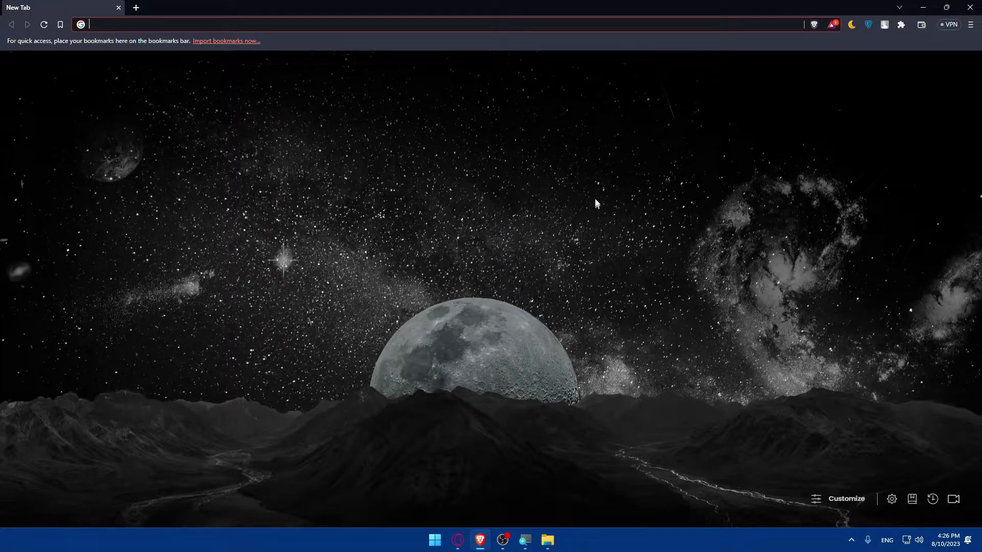
{"action": "type", "text": "--"}
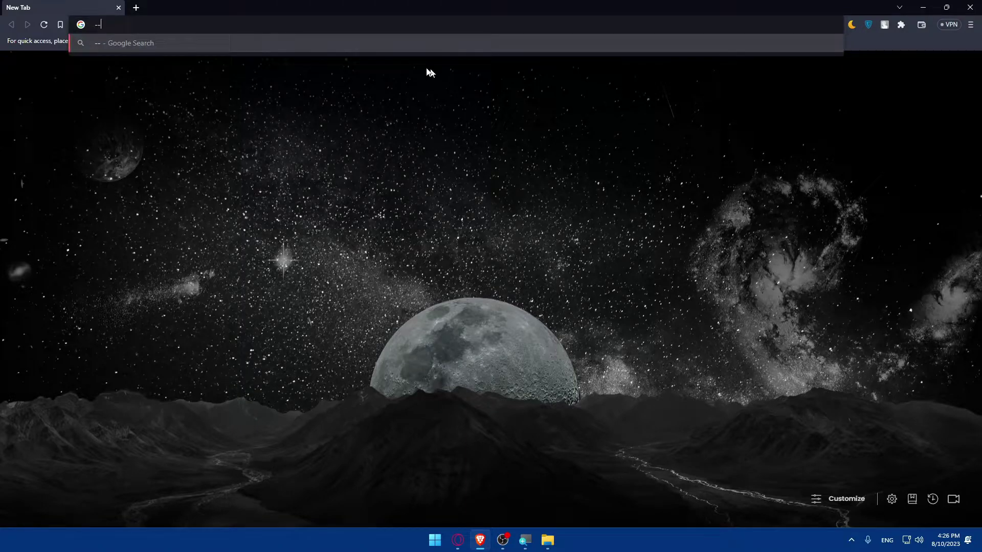
{"action": "key", "text": "BackSpace"}
{"action": "key", "text": "BackSpace"}
{"action": "type", "text": "v"}
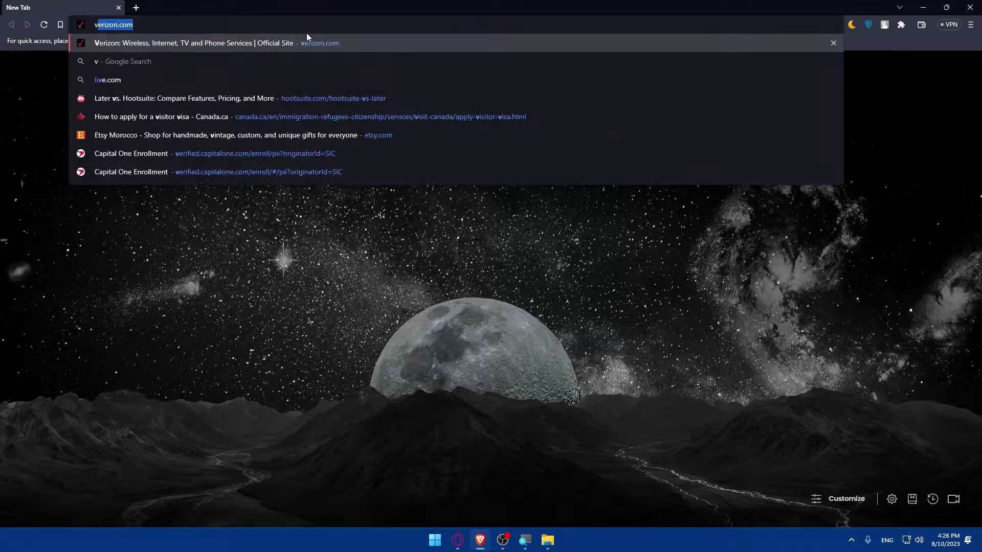
{"action": "type", "text": "ib"}
{"action": "key", "text": "BackSpace"}
{"action": "key", "text": "BackSpace"}
{"action": "key", "text": "BackSpace"}
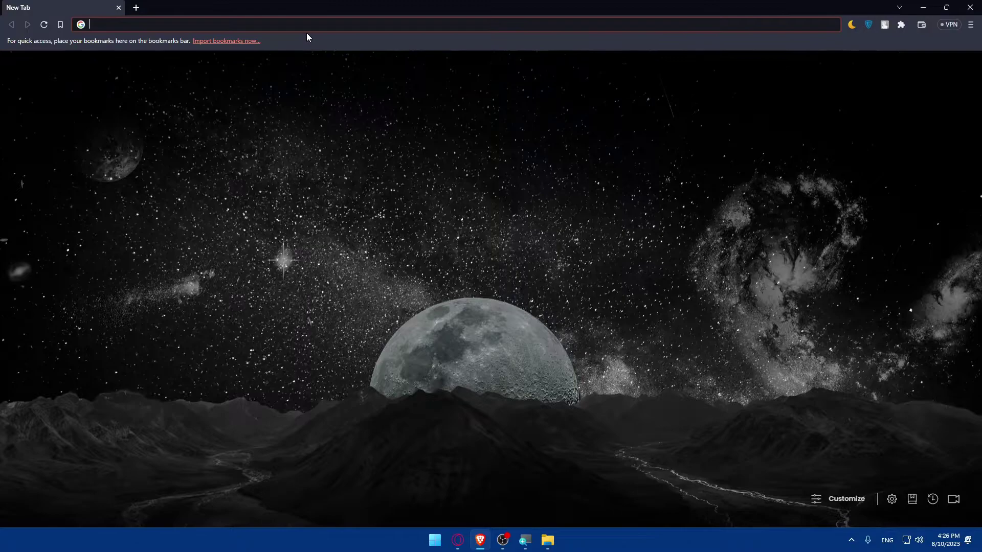
{"action": "type", "text": "binance.com"}
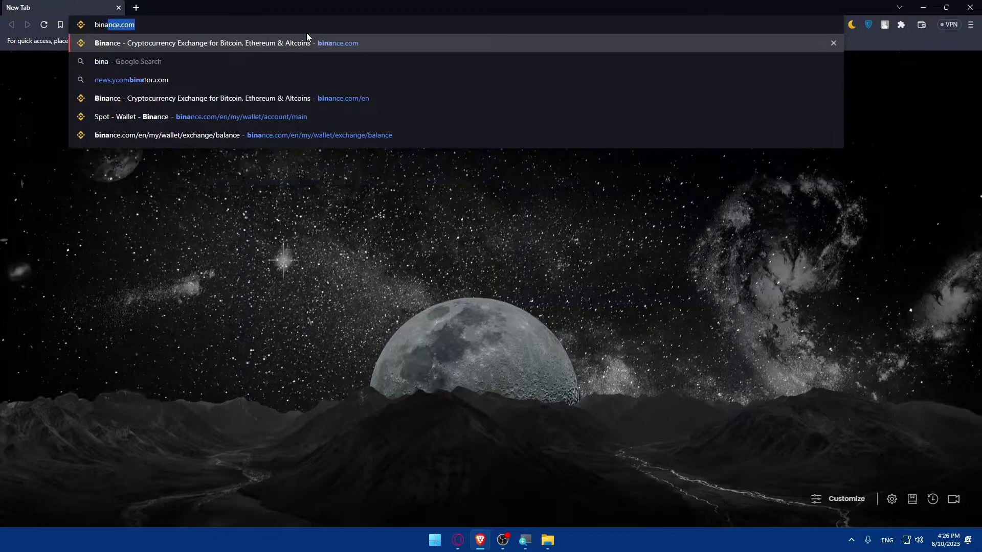
{"action": "key", "text": "Return"}
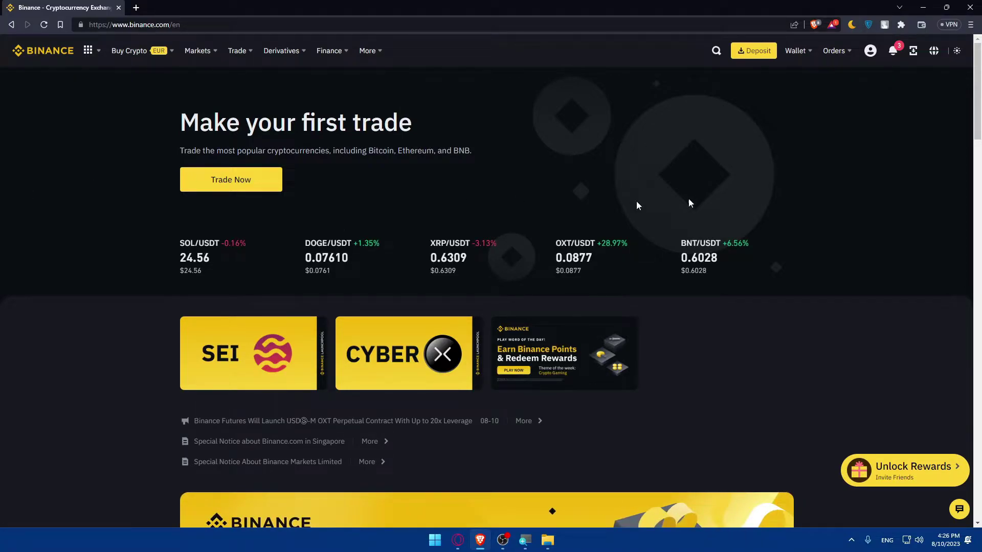
Show the Wallet menu with its Overview, Fiat and Spot, Futures and Funding Wallet sections.
{"action": "mouse_move", "coordinate": [801, 51]}
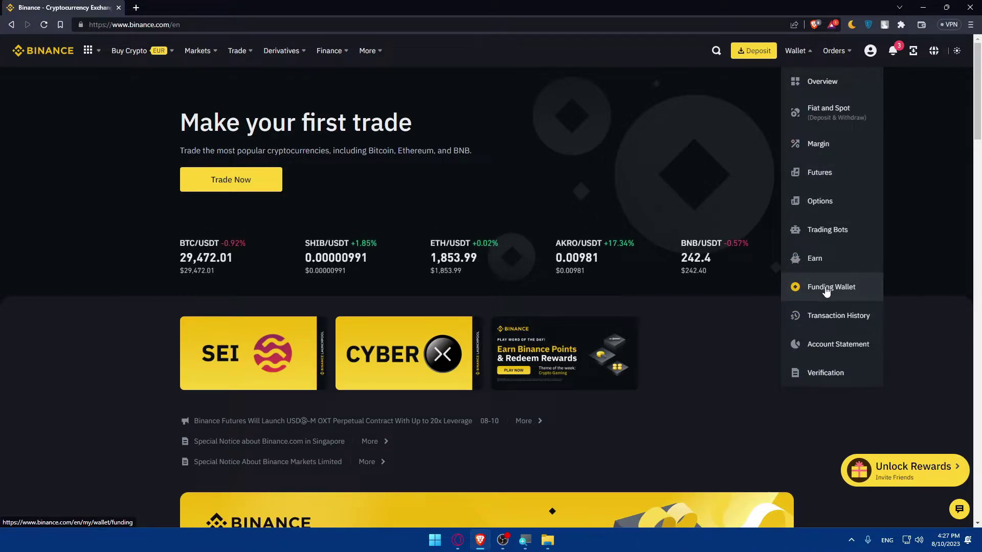
Open Wallet > Fiat and Spot and scroll through the coin balance table and back up.
{"action": "left_click", "coordinate": [840, 114]}
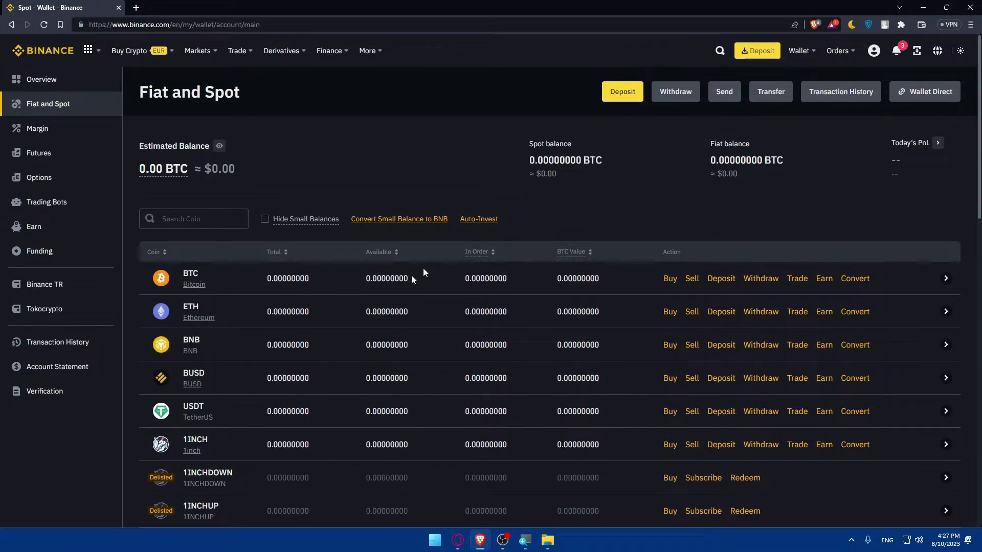
{"action": "scroll", "coordinate": [268, 289], "scroll_direction": "down", "scroll_amount": 5}
{"action": "scroll", "coordinate": [268, 285], "scroll_direction": "up", "scroll_amount": 3}
{"action": "scroll", "coordinate": [268, 284], "scroll_direction": "down", "scroll_amount": 2}
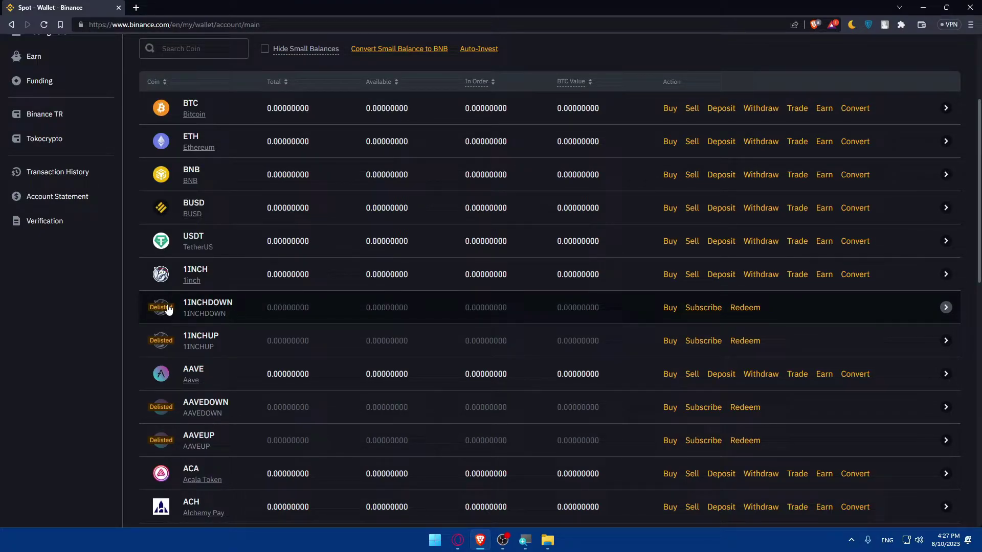
{"action": "scroll", "coordinate": [252, 300], "scroll_direction": "down", "scroll_amount": 11}
{"action": "scroll", "coordinate": [270, 290], "scroll_direction": "up", "scroll_amount": 9}
{"action": "scroll", "coordinate": [271, 287], "scroll_direction": "down", "scroll_amount": 2}
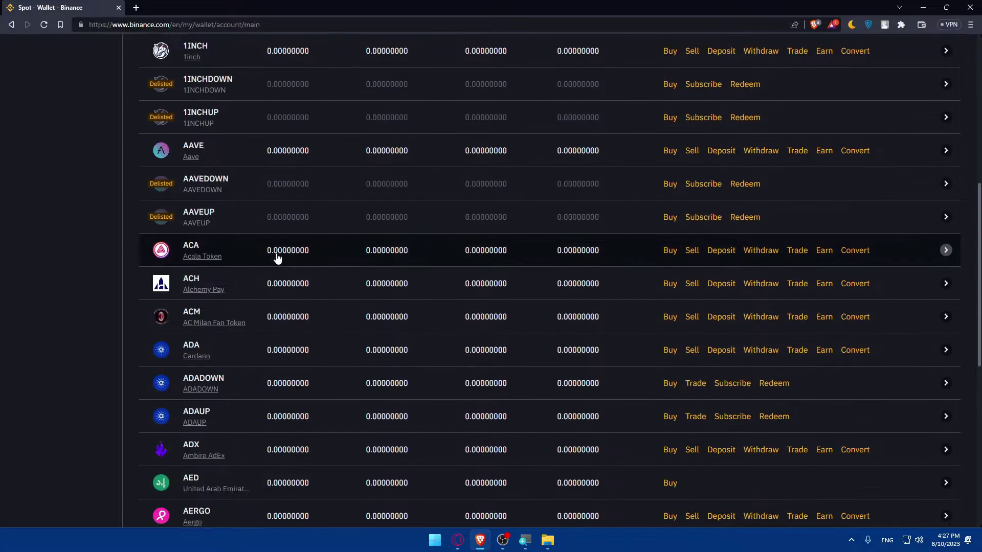
{"action": "scroll", "coordinate": [277, 257], "scroll_direction": "up", "scroll_amount": 5}
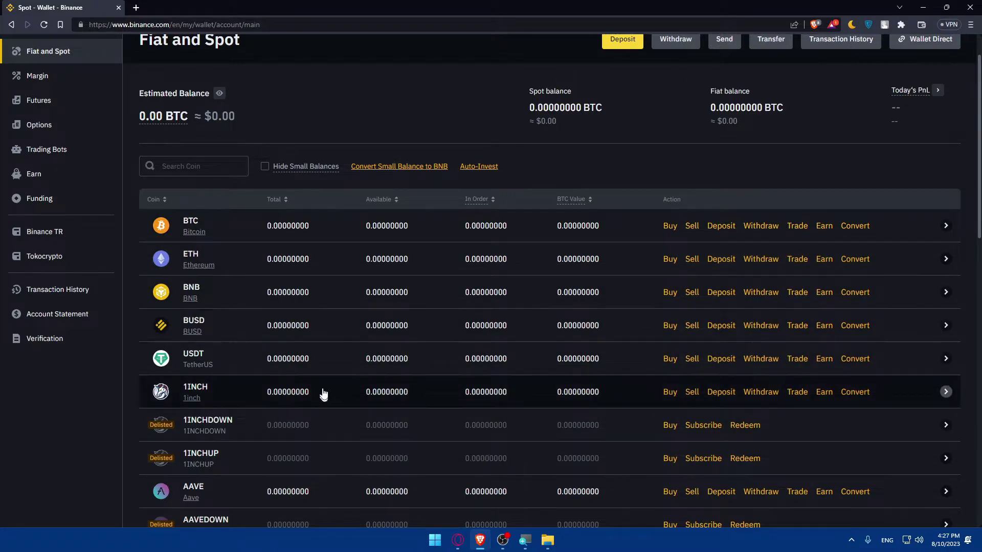
{"action": "scroll", "coordinate": [324, 394], "scroll_direction": "up", "scroll_amount": 1}
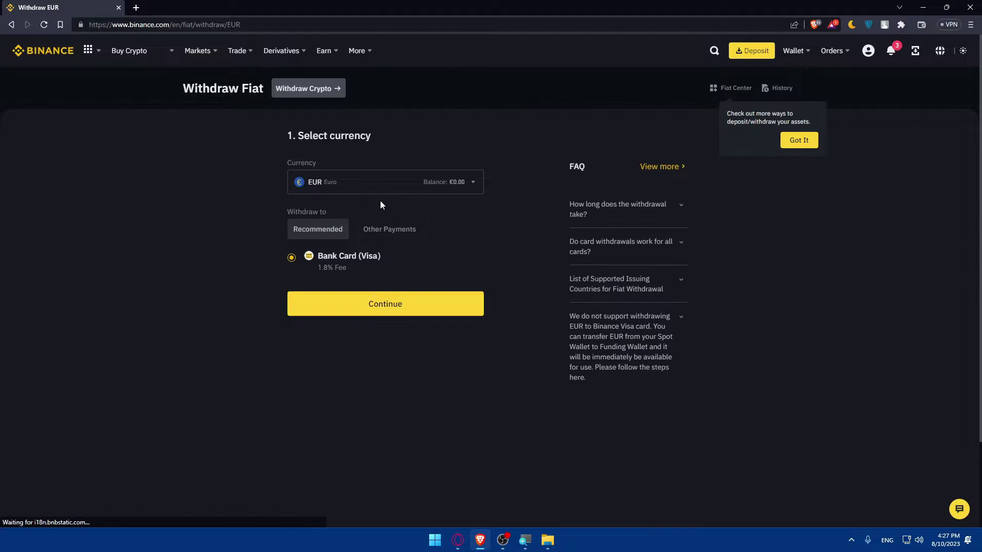
Browse the withdrawal currency list, then dismiss it leaving EUR unchanged.
{"action": "left_click", "coordinate": [419, 182]}
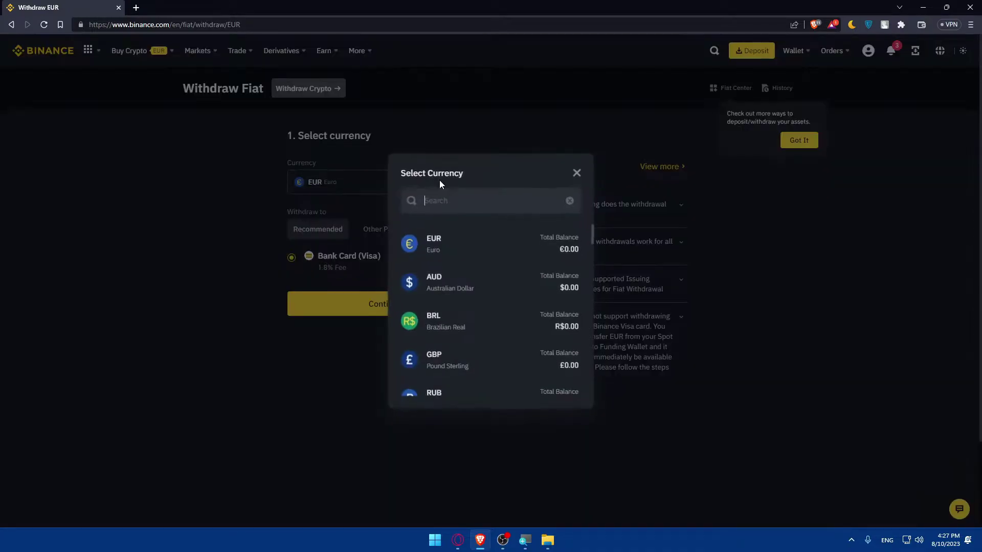
{"action": "scroll", "coordinate": [483, 280], "scroll_direction": "down", "scroll_amount": 10}
{"action": "scroll", "coordinate": [484, 278], "scroll_direction": "down", "scroll_amount": 5}
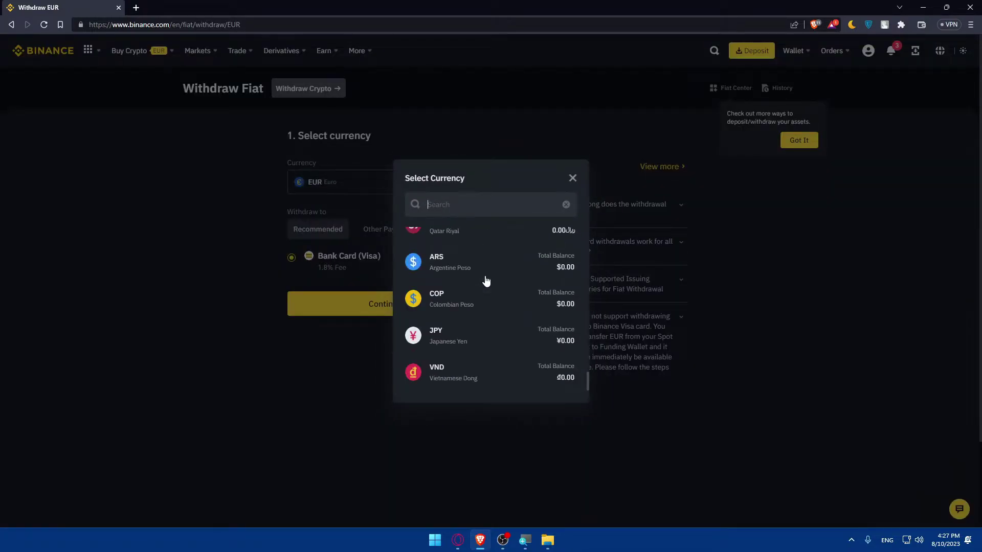
{"action": "left_click", "coordinate": [573, 178]}
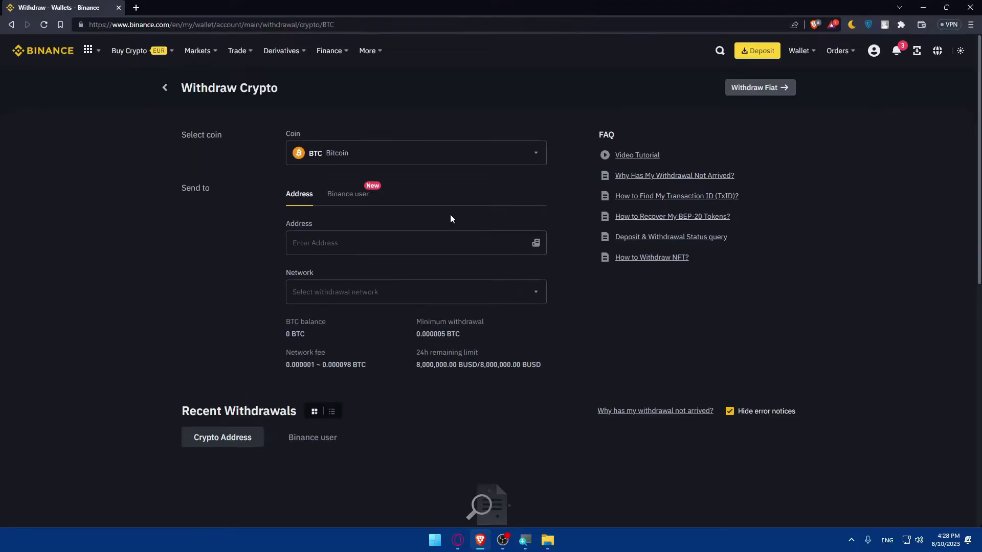
Open the withdrawal coin list and search it, trying 'btc' before clearing the search.
{"action": "left_click", "coordinate": [366, 154]}
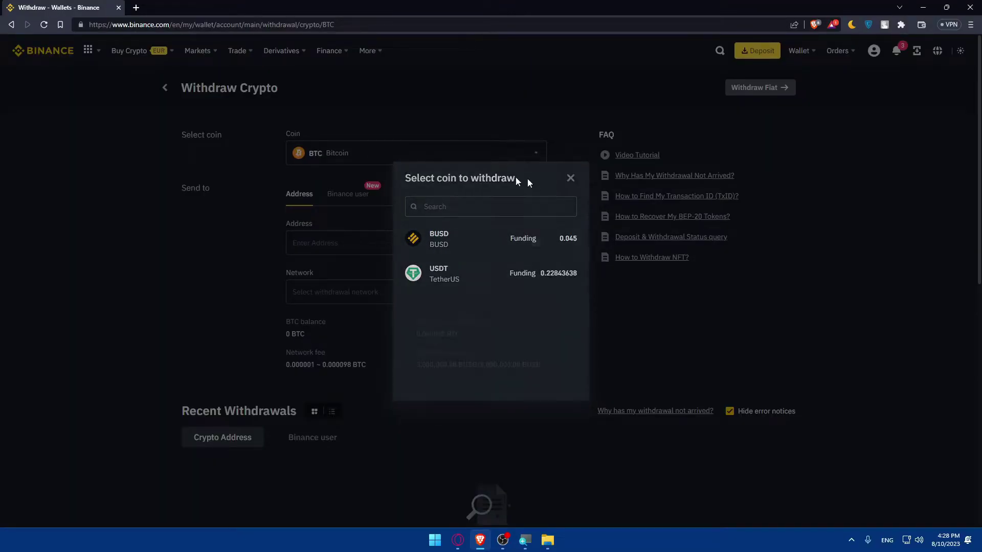
{"action": "left_click", "coordinate": [372, 149]}
{"action": "left_click", "coordinate": [372, 149]}
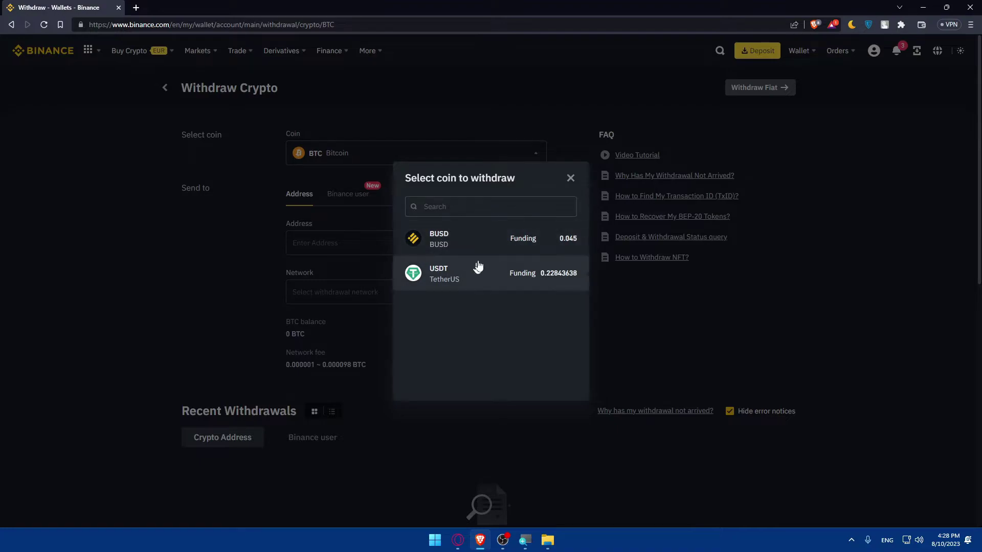
{"action": "left_click", "coordinate": [438, 201]}
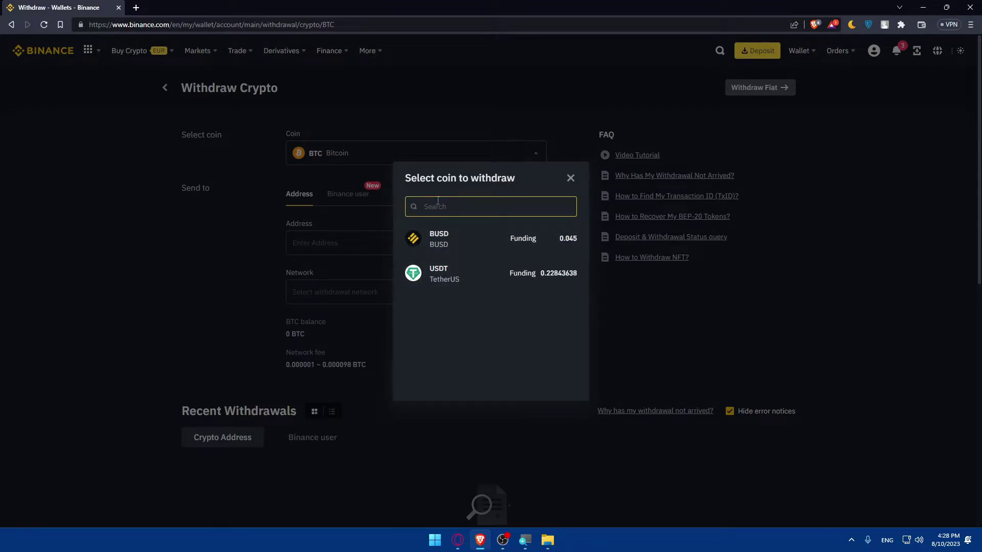
{"action": "type", "text": "btc"}
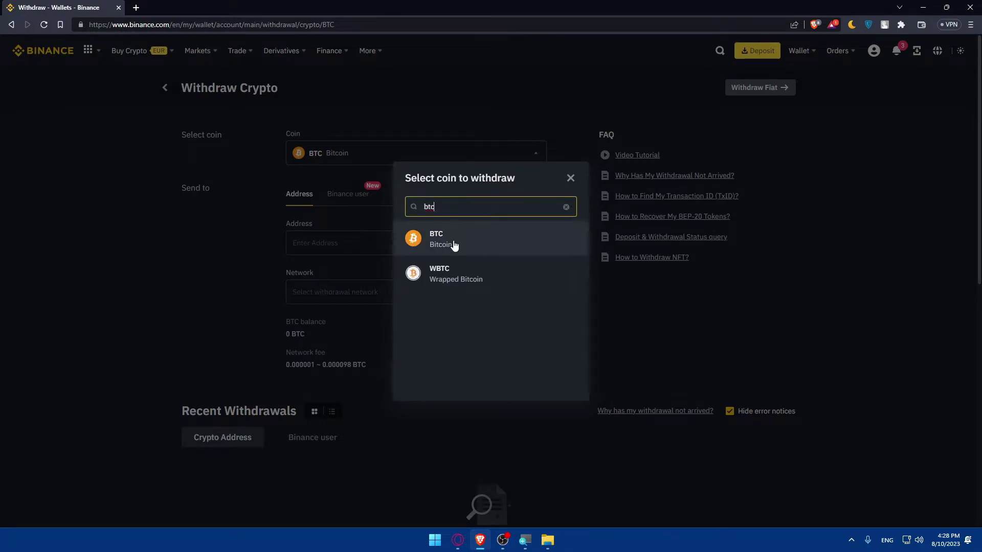
{"action": "key", "text": "BackSpace"}
{"action": "key", "text": "BackSpace"}
{"action": "key", "text": "BackSpace"}
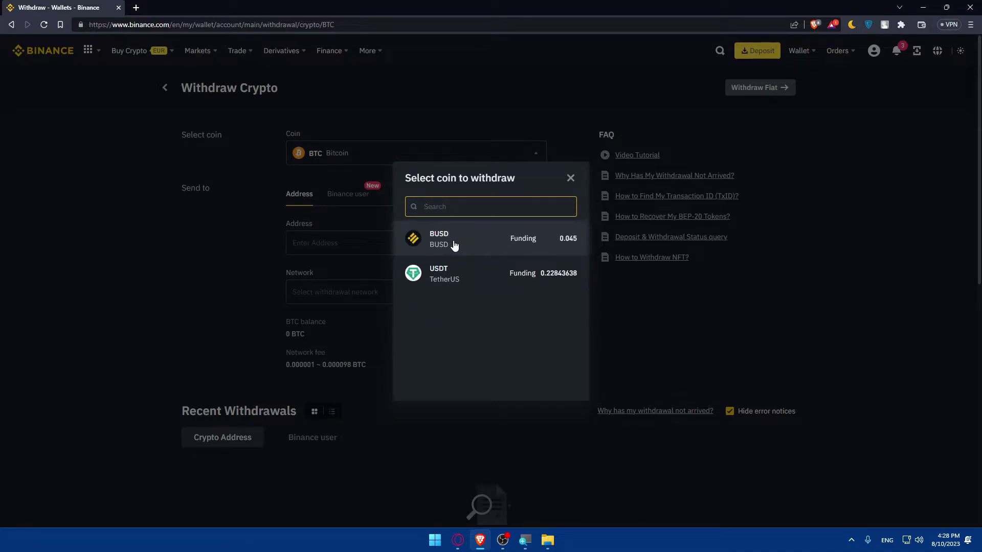
Pick USDT, preview the Phone, Pay ID and Binance ID recipient options, then return to Address.
{"action": "type", "text": "usdt"}
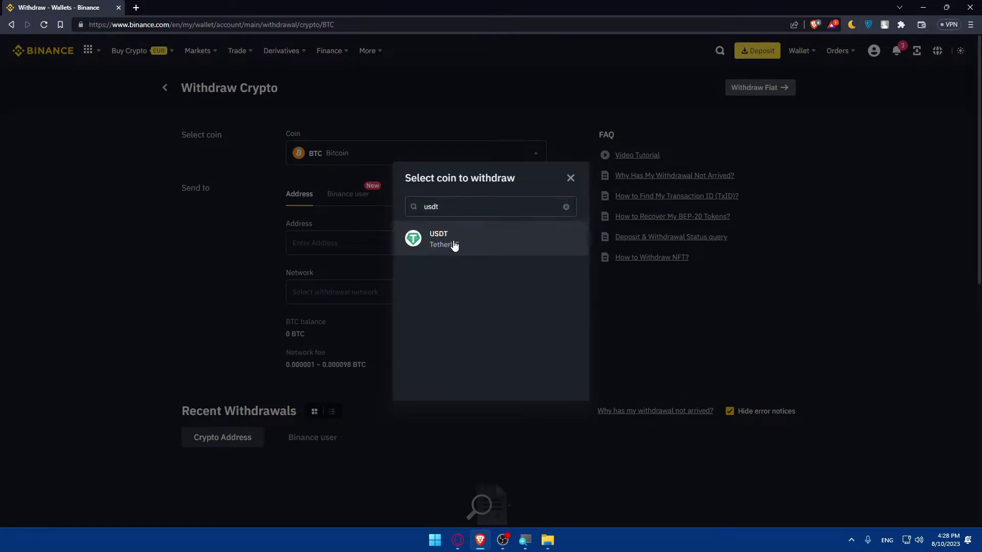
{"action": "left_click", "coordinate": [453, 246]}
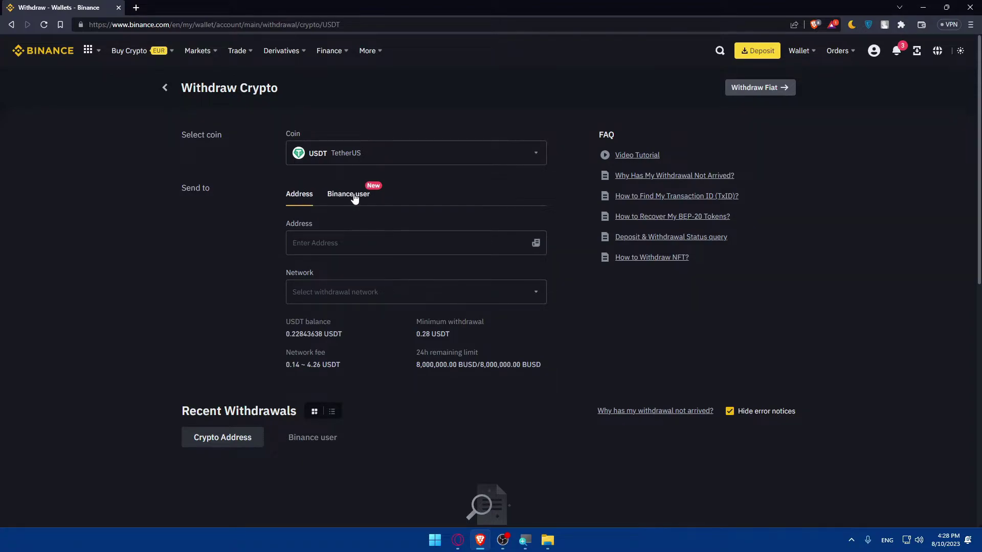
{"action": "left_click", "coordinate": [342, 201]}
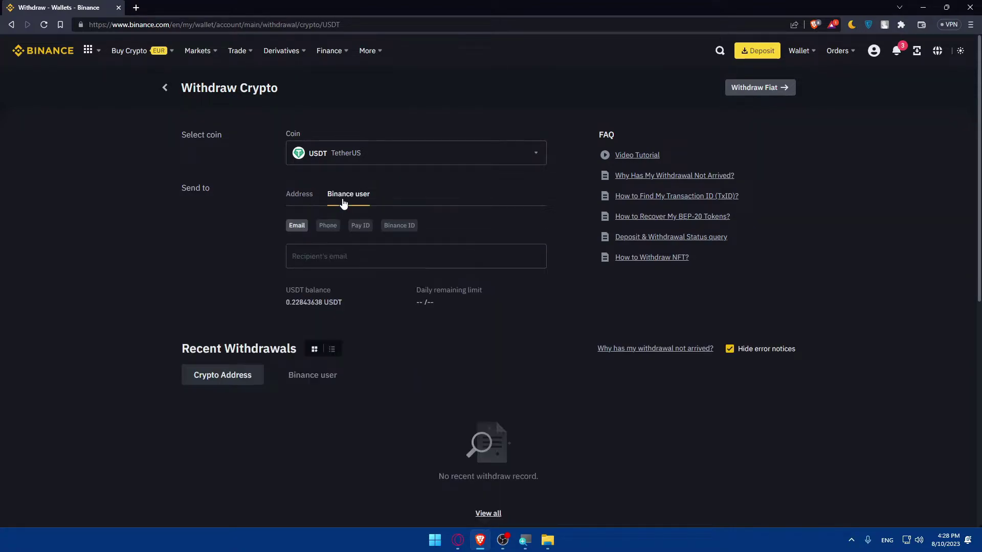
{"action": "left_click", "coordinate": [329, 230]}
{"action": "left_click", "coordinate": [361, 229]}
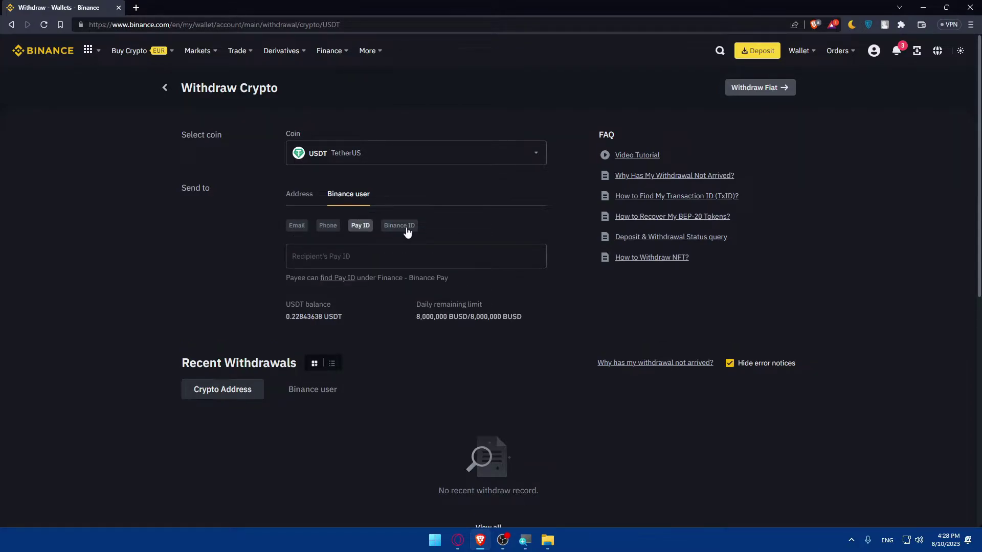
{"action": "left_click", "coordinate": [404, 230]}
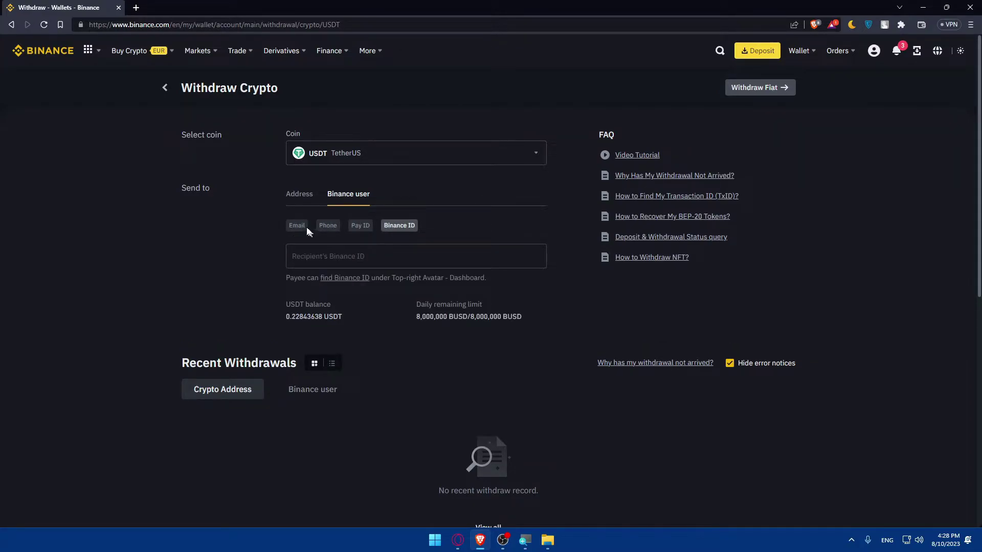
{"action": "left_click", "coordinate": [305, 200]}
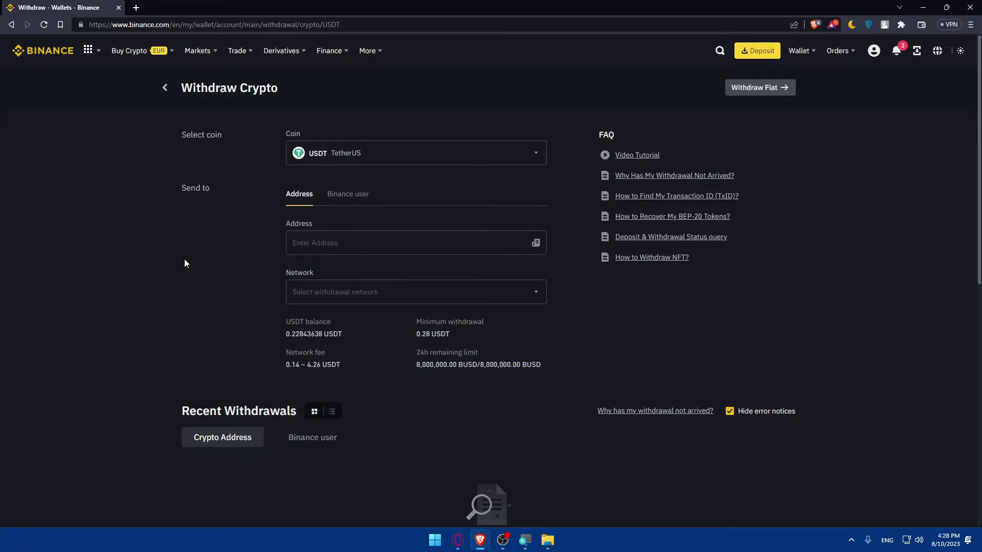
{"action": "left_click", "coordinate": [383, 243]}
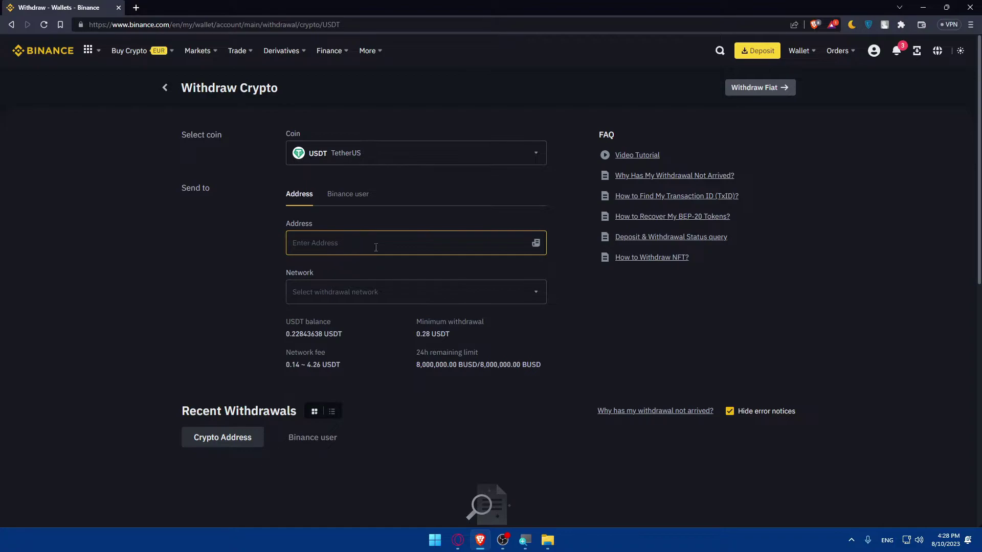
Browse the full list of USDT withdrawal networks without choosing one.
{"action": "left_click", "coordinate": [366, 286]}
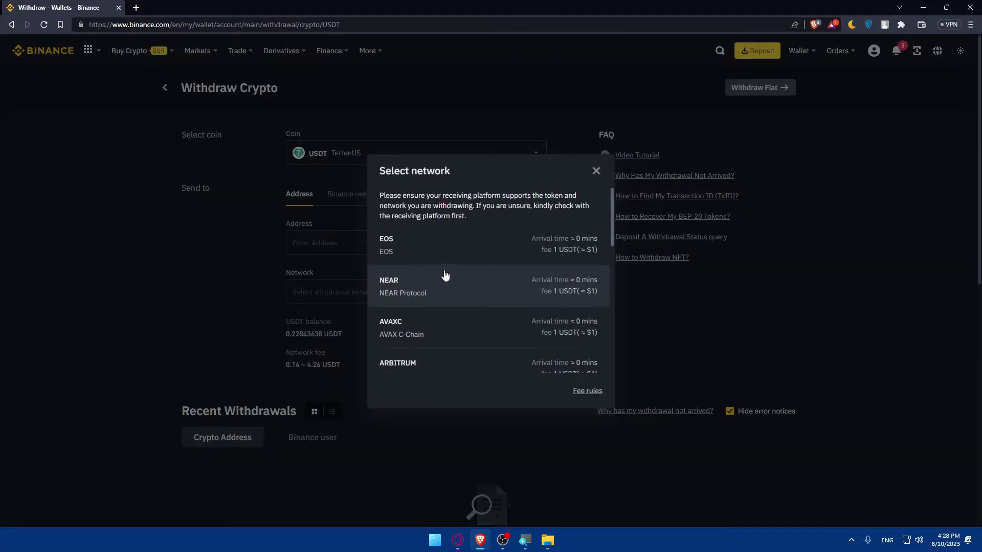
{"action": "scroll", "coordinate": [444, 273], "scroll_direction": "down", "scroll_amount": 3}
{"action": "scroll", "coordinate": [449, 269], "scroll_direction": "up", "scroll_amount": 5}
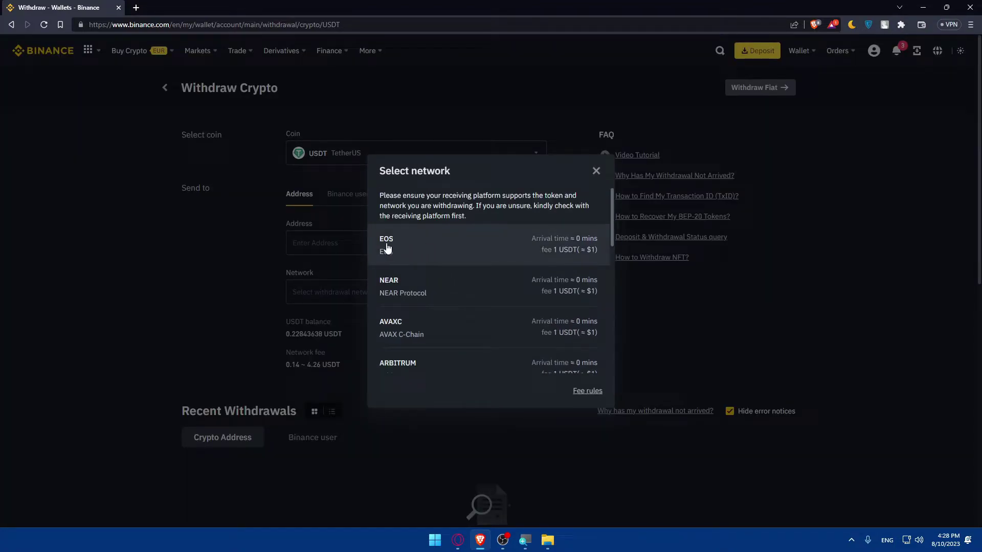
{"action": "scroll", "coordinate": [405, 271], "scroll_direction": "down", "scroll_amount": 2}
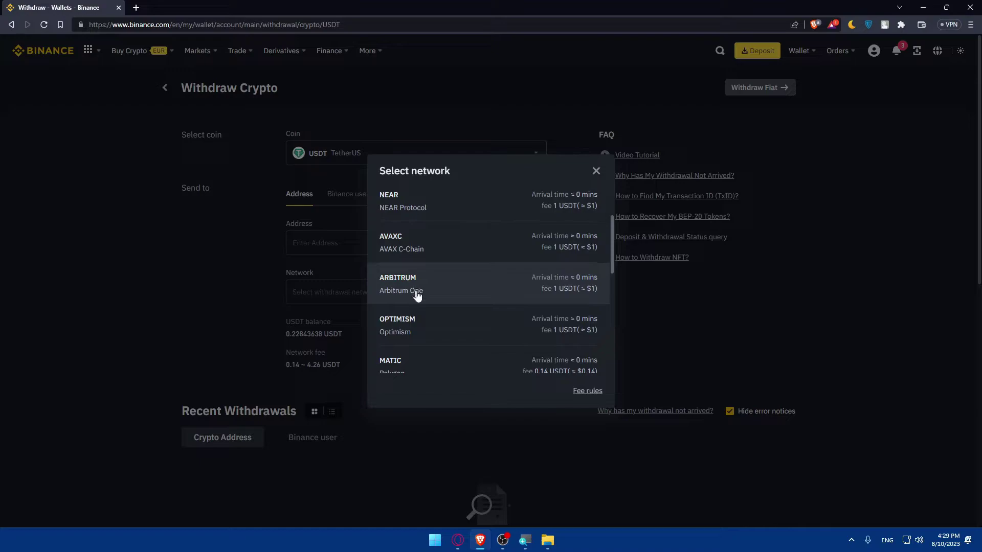
{"action": "scroll", "coordinate": [415, 295], "scroll_direction": "down", "scroll_amount": 2}
{"action": "scroll", "coordinate": [413, 302], "scroll_direction": "down", "scroll_amount": 2}
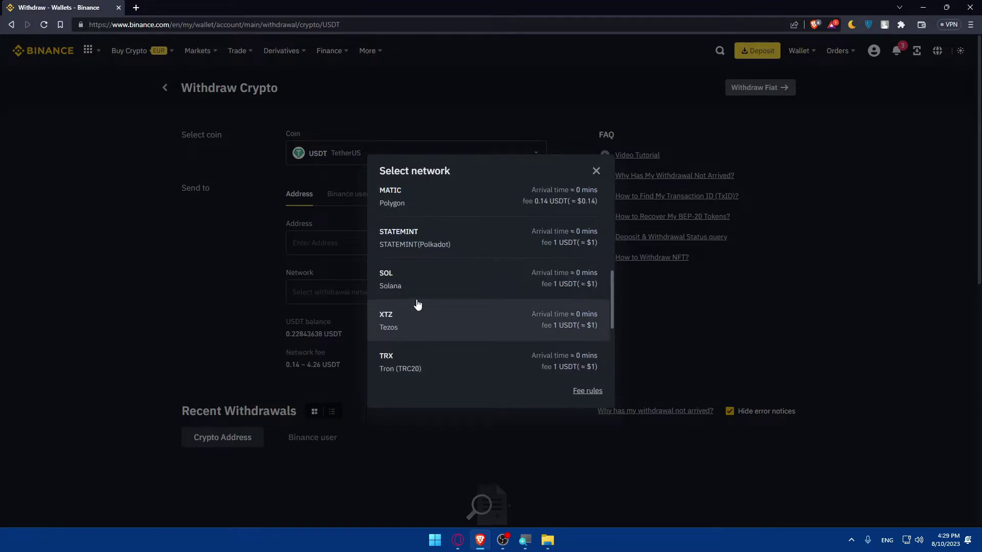
{"action": "scroll", "coordinate": [416, 324], "scroll_direction": "down", "scroll_amount": 2}
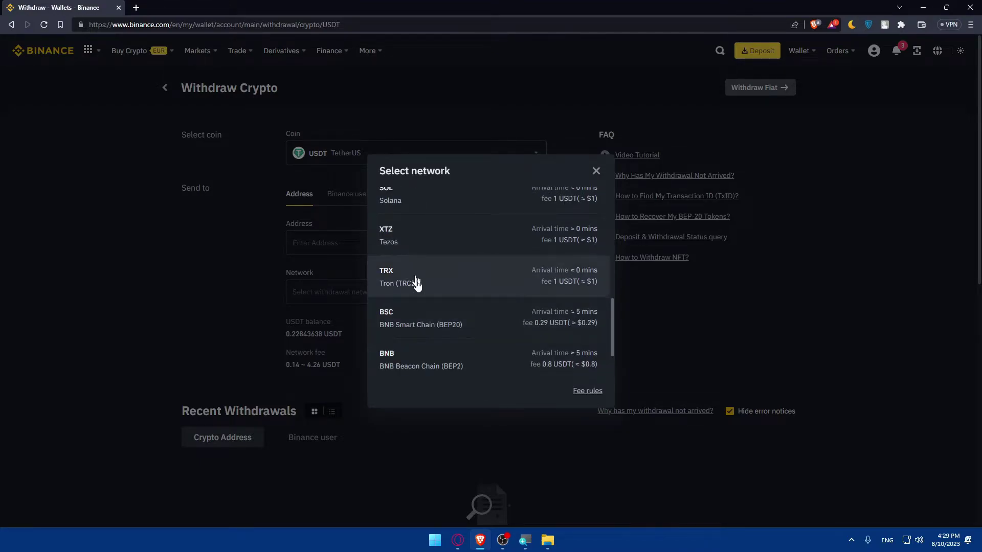
{"action": "scroll", "coordinate": [423, 302], "scroll_direction": "down", "scroll_amount": 1}
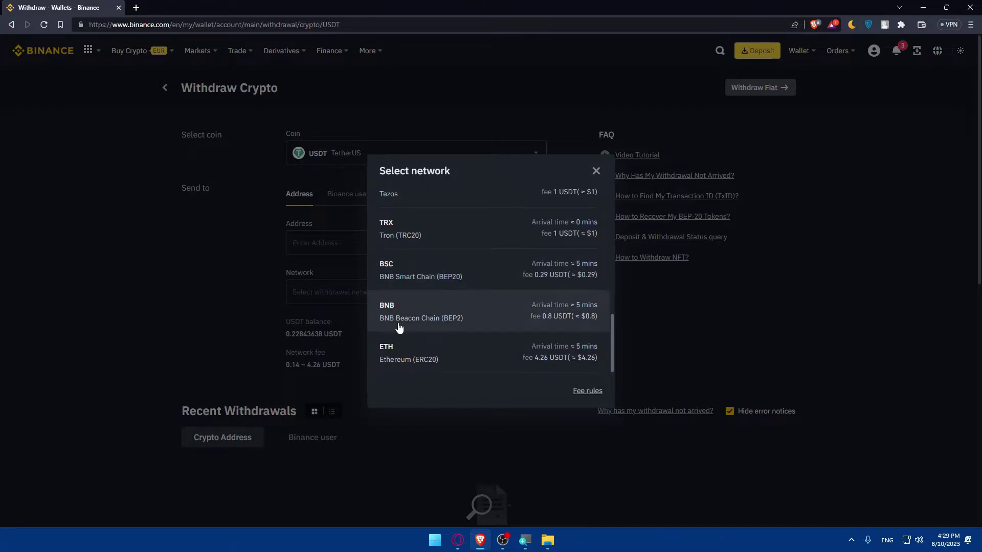
{"action": "scroll", "coordinate": [419, 303], "scroll_direction": "up", "scroll_amount": 3}
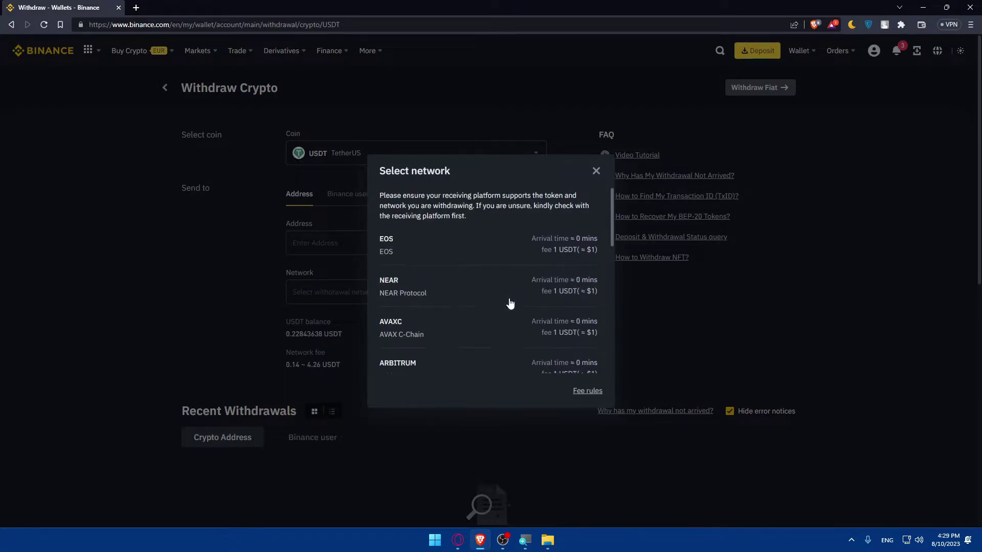
{"action": "scroll", "coordinate": [470, 264], "scroll_direction": "down", "scroll_amount": 3}
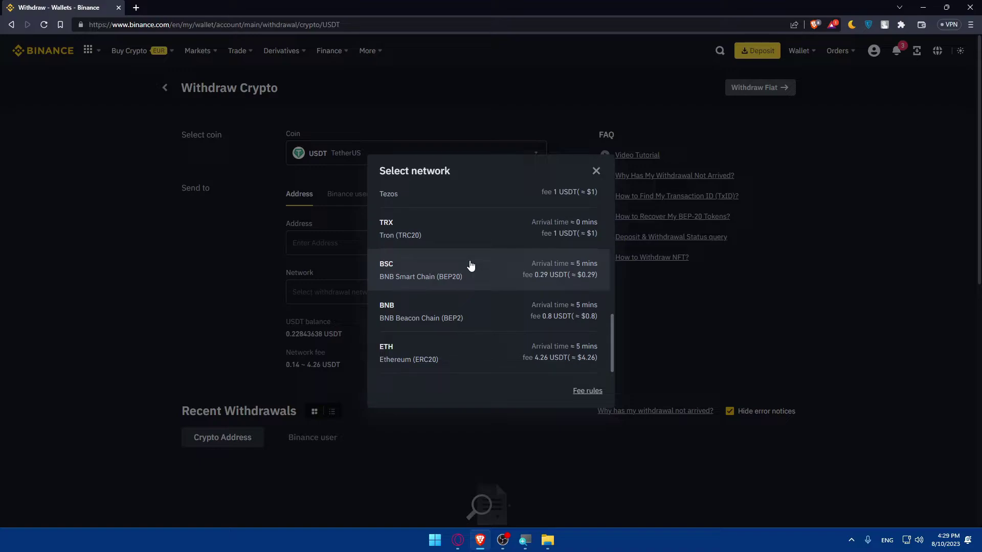
{"action": "scroll", "coordinate": [544, 344], "scroll_direction": "up", "scroll_amount": 4}
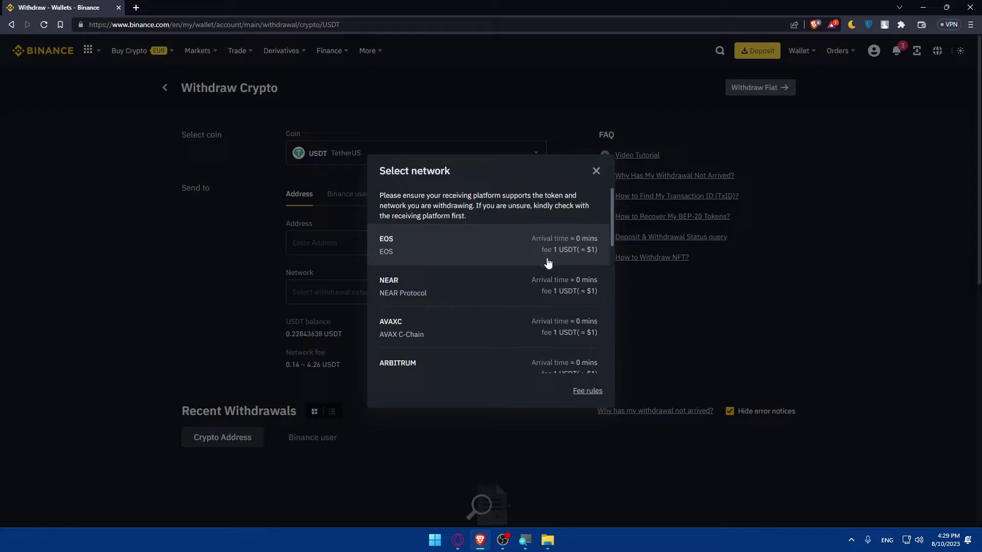
{"action": "scroll", "coordinate": [557, 259], "scroll_direction": "down", "scroll_amount": 4}
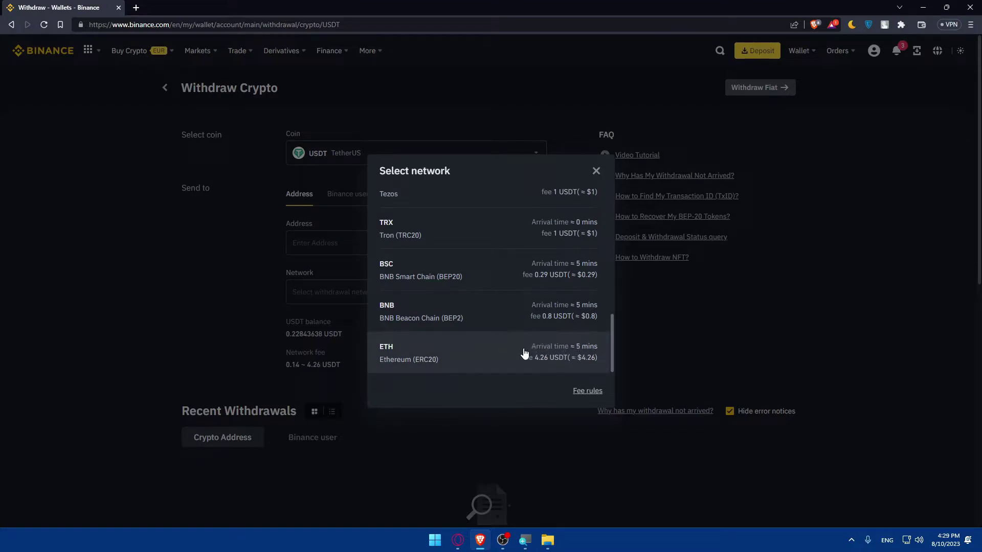
{"action": "scroll", "coordinate": [524, 353], "scroll_direction": "up", "scroll_amount": 2}
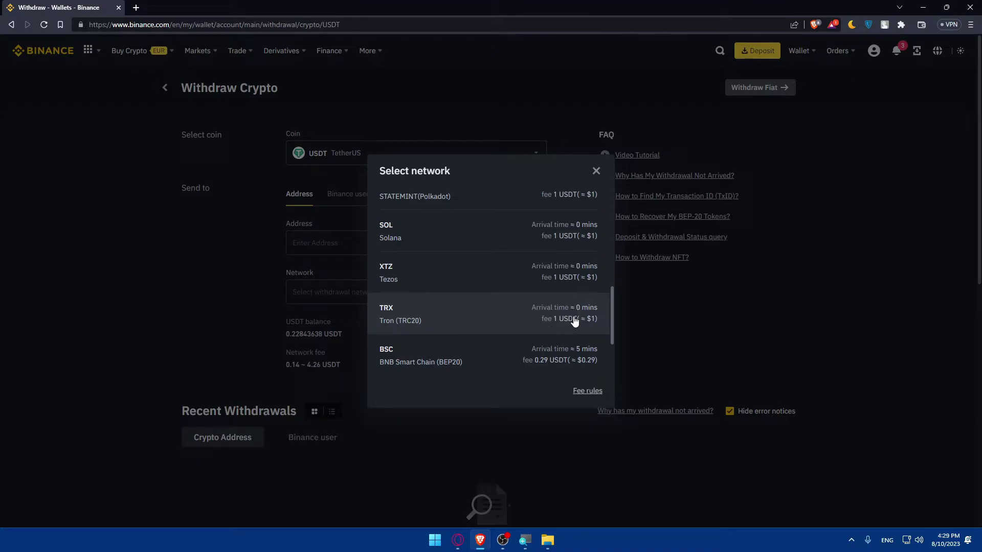
{"action": "scroll", "coordinate": [513, 305], "scroll_direction": "down", "scroll_amount": 2}
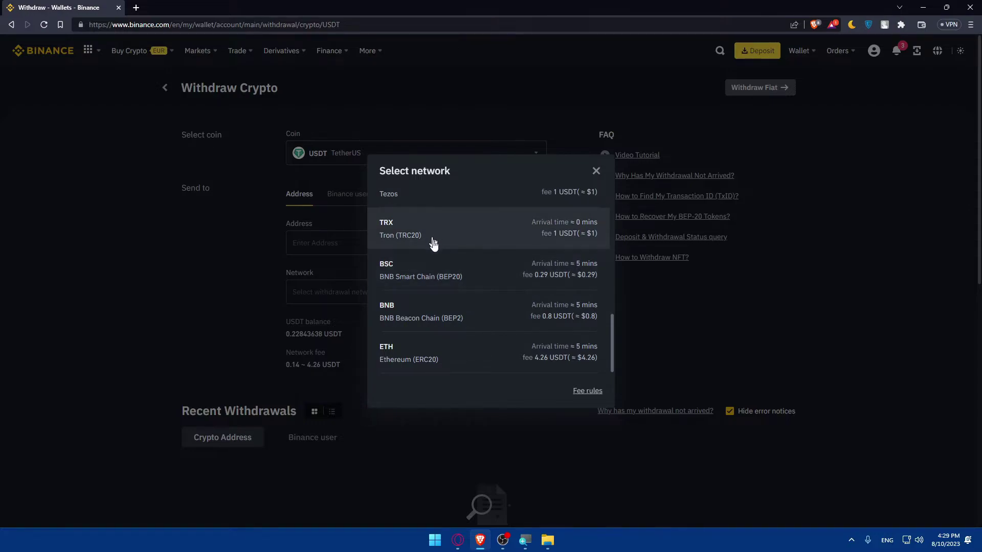
{"action": "scroll", "coordinate": [435, 318], "scroll_direction": "up", "scroll_amount": 5}
{"action": "scroll", "coordinate": [435, 318], "scroll_direction": "down", "scroll_amount": 3}
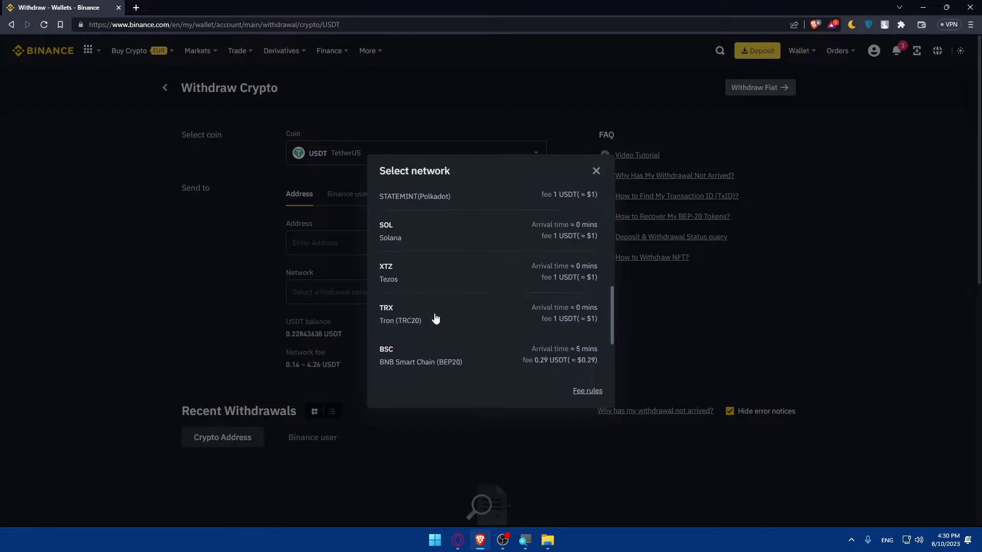
{"action": "scroll", "coordinate": [435, 319], "scroll_direction": "down", "scroll_amount": 2}
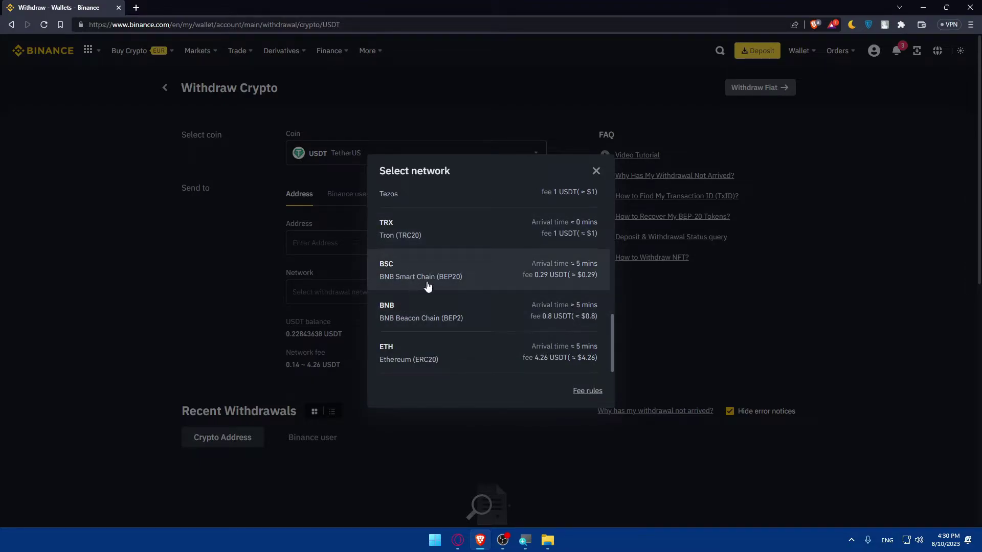
{"action": "left_click", "coordinate": [595, 172]}
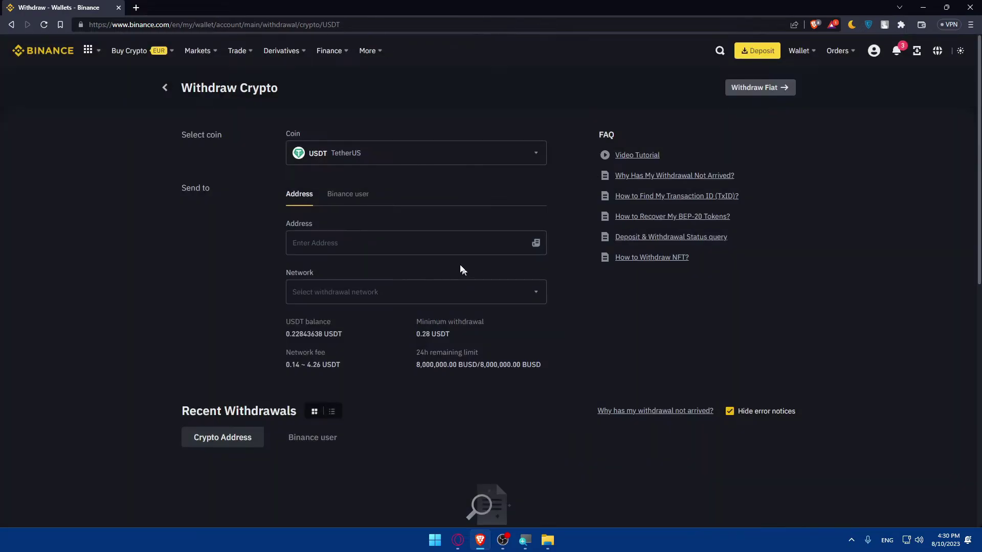
Select TRX Tron (TRC20) as the USDT withdrawal network.
{"action": "left_click", "coordinate": [462, 291]}
{"action": "scroll", "coordinate": [466, 296], "scroll_direction": "down", "scroll_amount": 5}
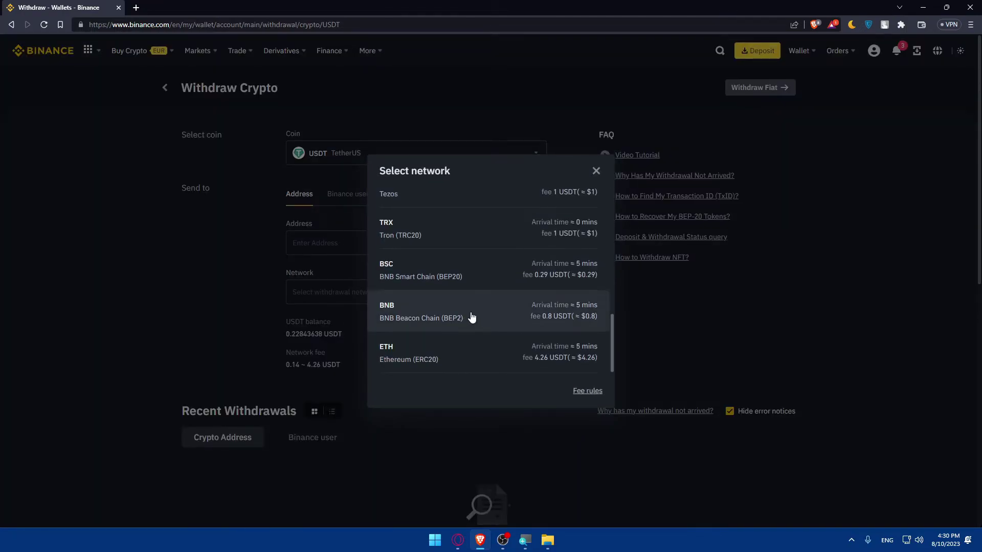
{"action": "left_click", "coordinate": [440, 240]}
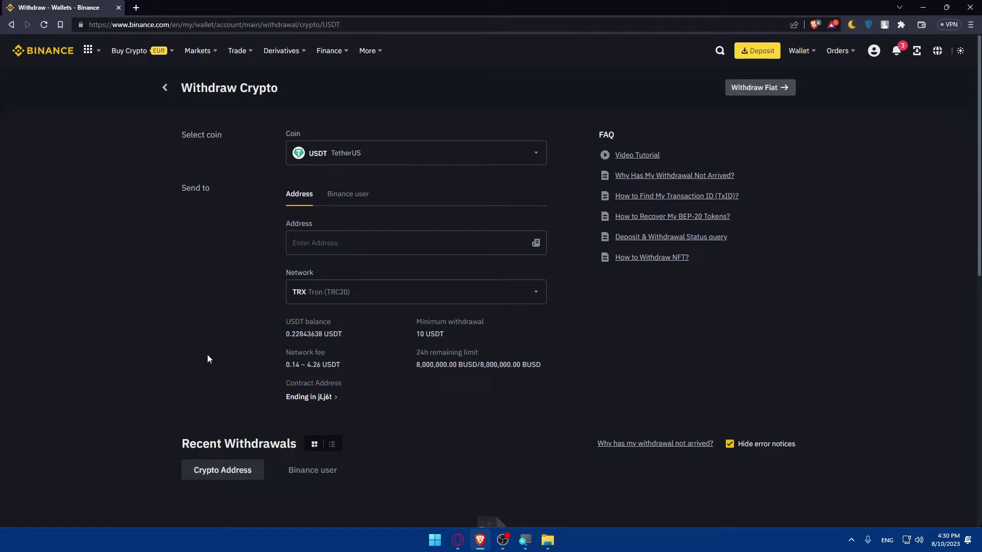
Load coinbase.com in a new browser tab.
{"action": "left_click", "coordinate": [137, 8]}
{"action": "type", "text": "c"}
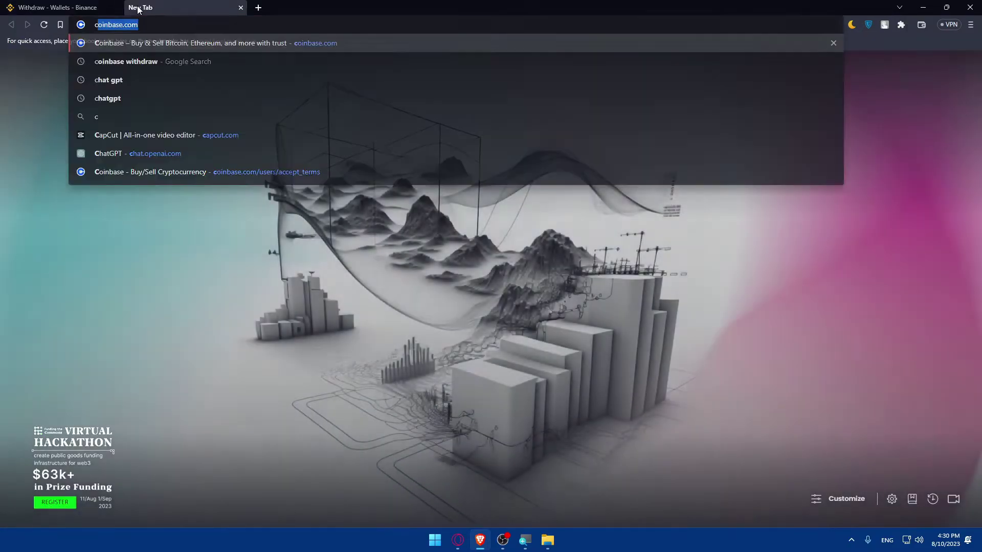
{"action": "type", "text": "oinbase.com"}
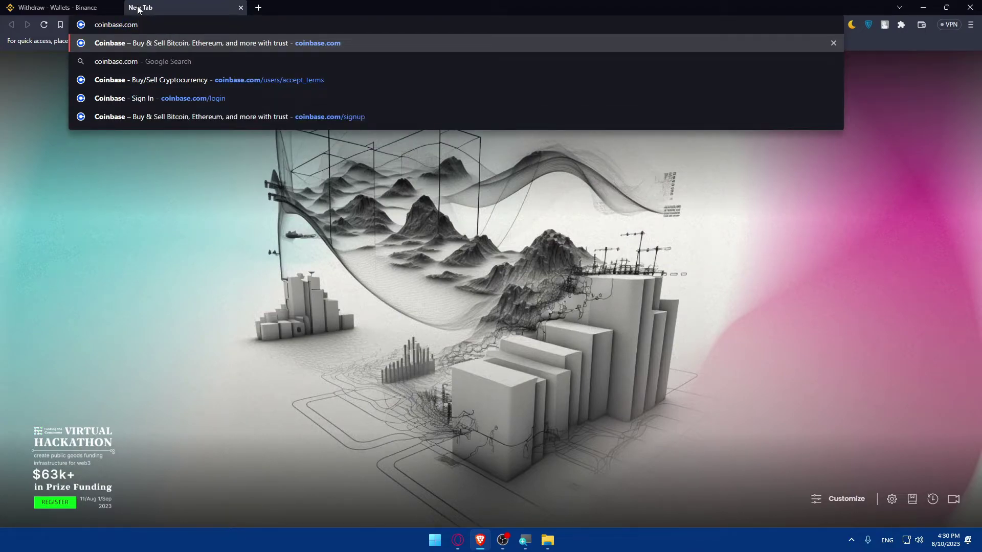
{"action": "key", "text": "Return"}
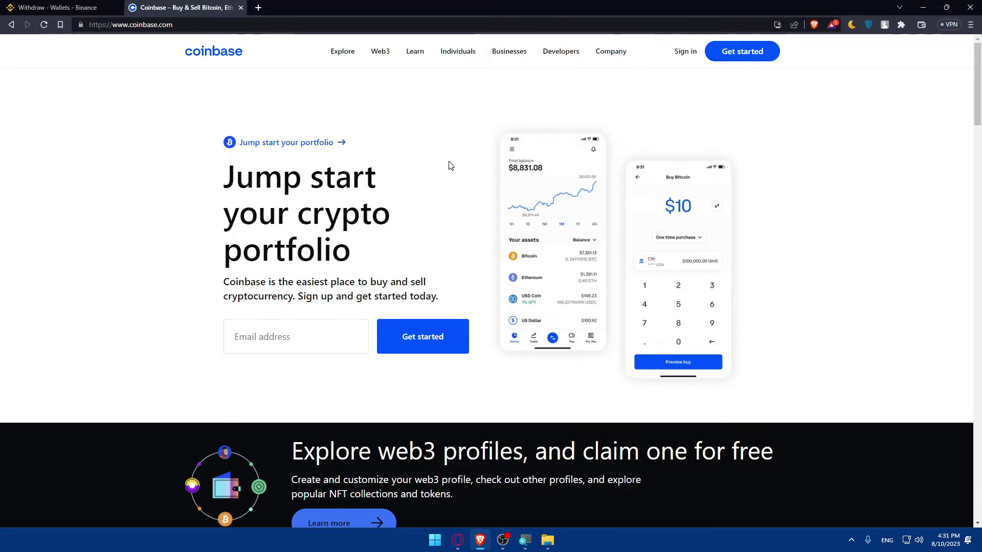
Open the Binance homepage in a new tab from the Binance logo's link menu.
{"action": "mouse_move", "coordinate": [458, 51]}
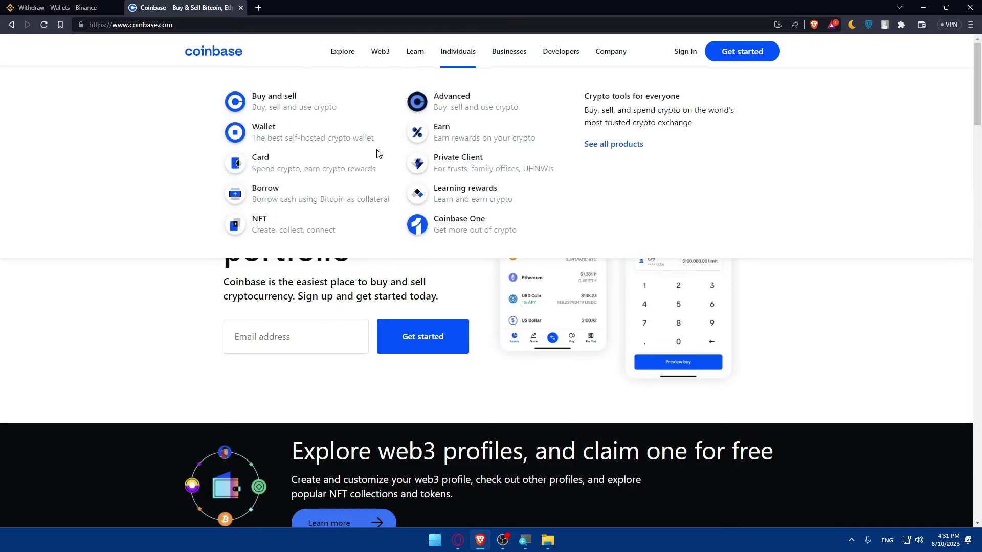
{"action": "left_click", "coordinate": [57, 7]}
{"action": "right_click", "coordinate": [34, 47]}
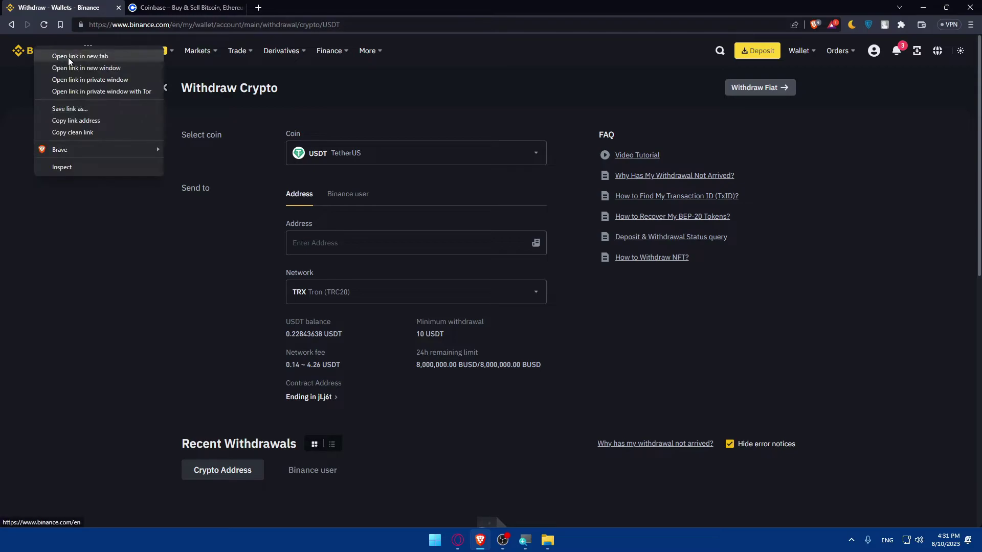
{"action": "left_click", "coordinate": [69, 56]}
{"action": "left_click", "coordinate": [169, 7]}
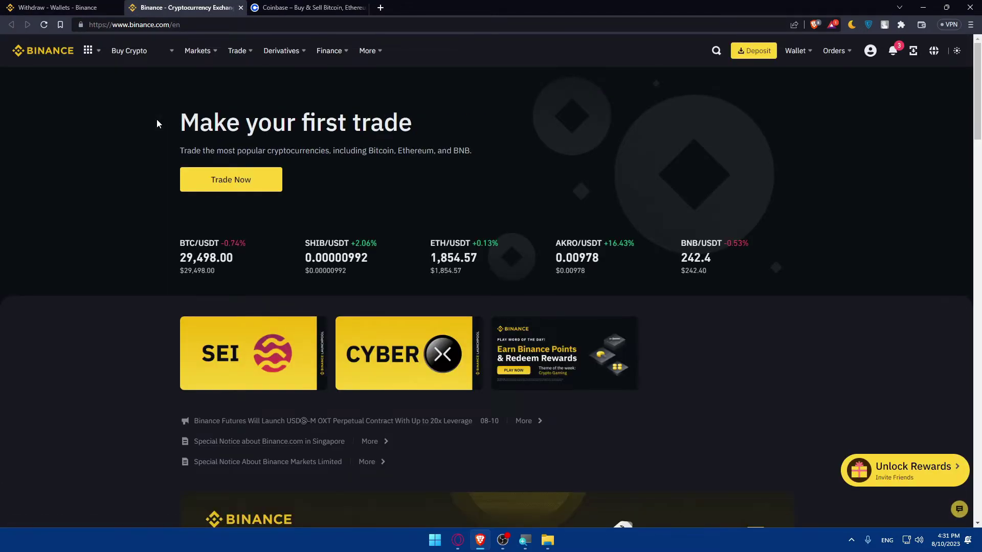
In the new tab, open Wallet > Fiat and Spot, showing zero coin balances.
{"action": "mouse_move", "coordinate": [796, 51]}
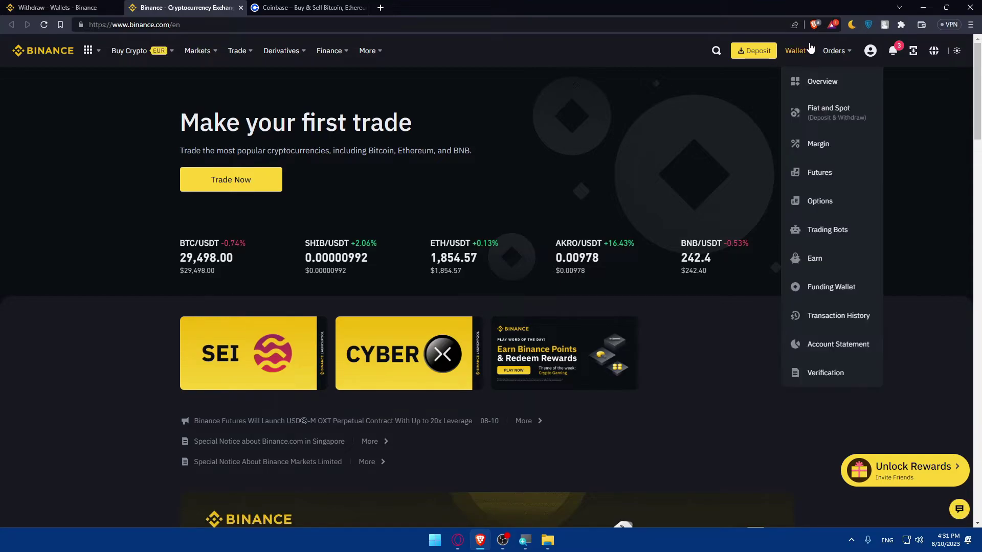
{"action": "left_click", "coordinate": [822, 116]}
{"action": "left_click", "coordinate": [307, 7]}
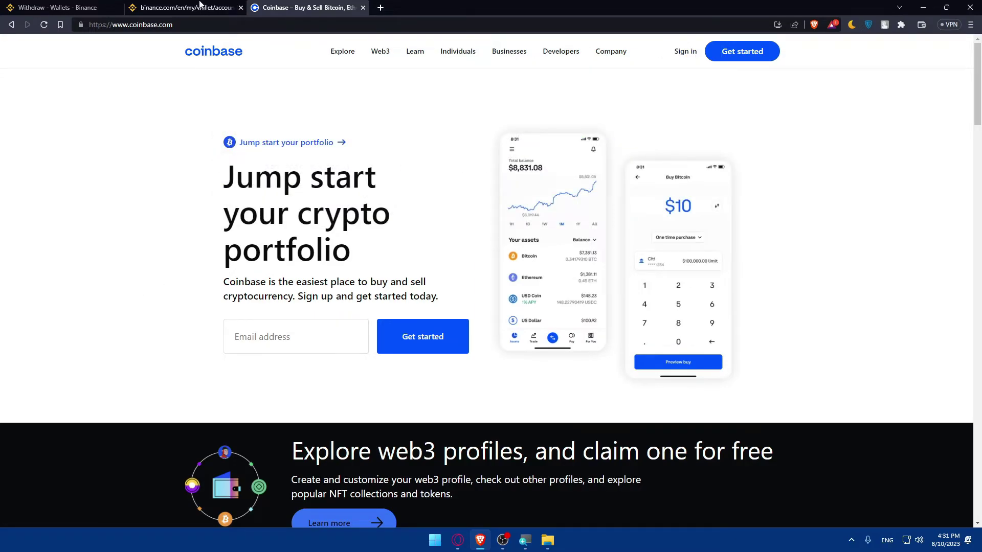
{"action": "left_click", "coordinate": [184, 7]}
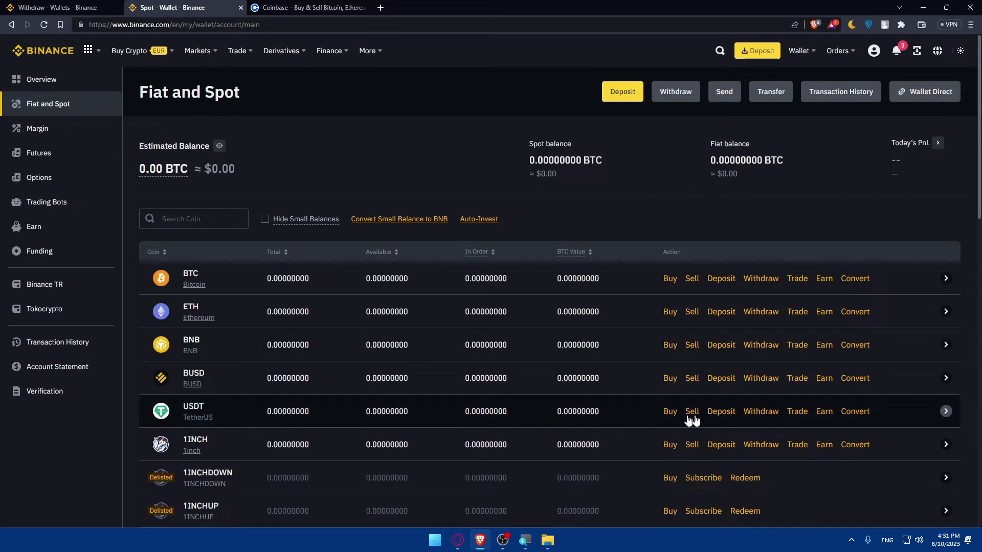
Start a USDT deposit on the TRX Tron (TRC20) network, glancing back at the withdraw tab.
{"action": "left_click", "coordinate": [721, 412]}
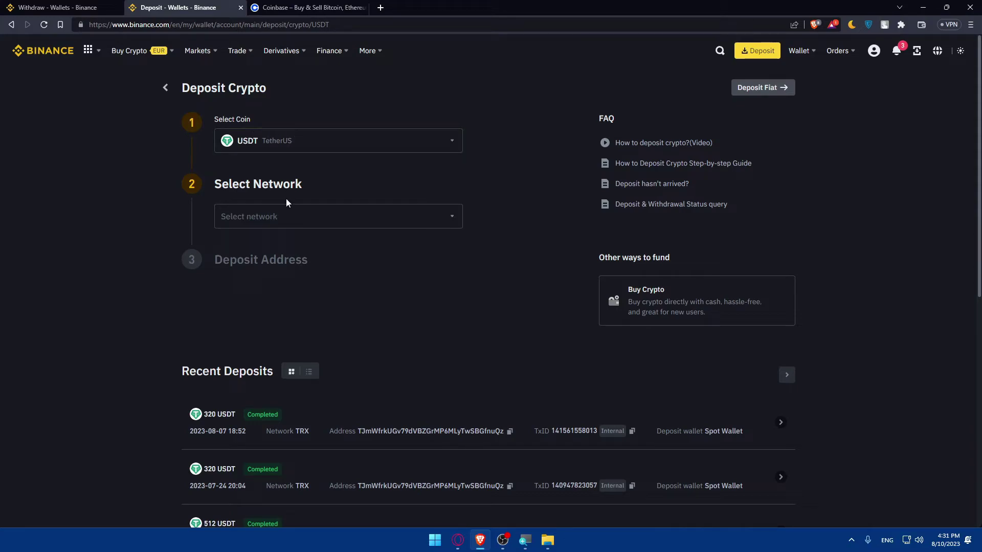
{"action": "left_click", "coordinate": [292, 215]}
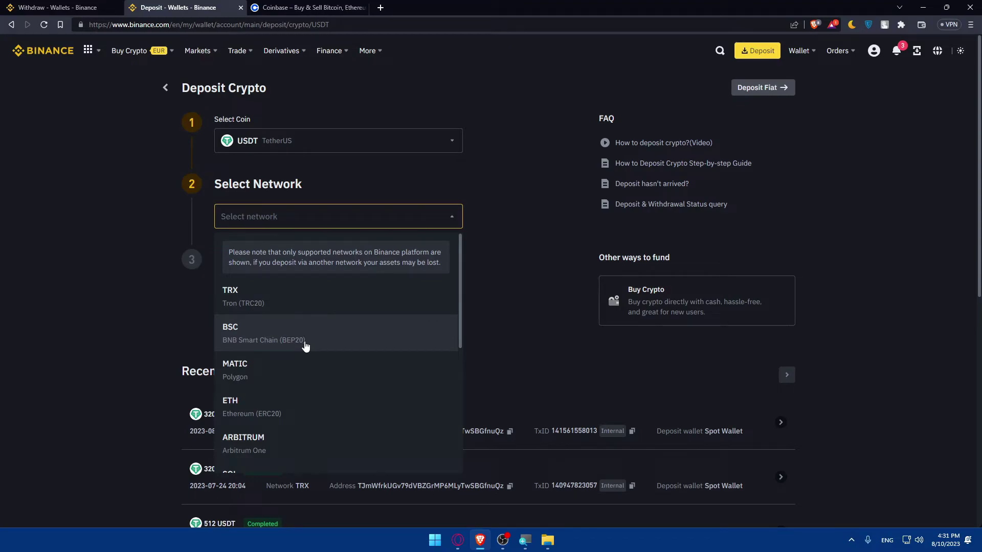
{"action": "left_click", "coordinate": [280, 297]}
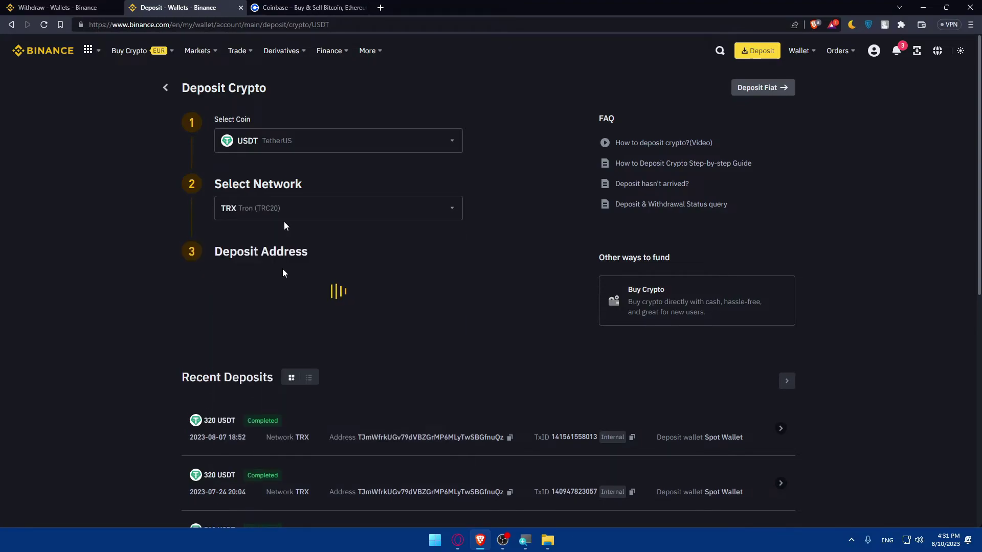
{"action": "left_click", "coordinate": [90, 5]}
{"action": "left_click", "coordinate": [171, 9]}
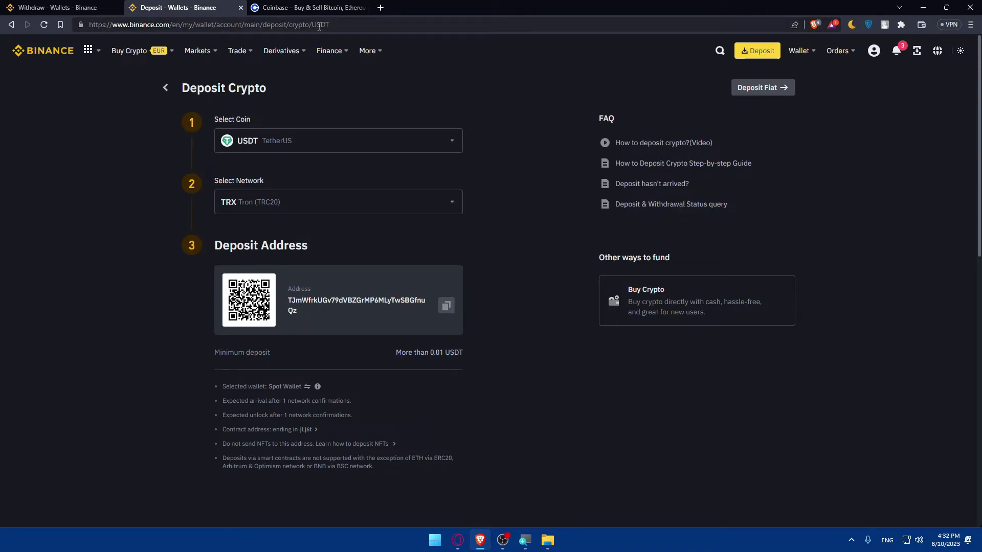
Return to the USDT withdraw form and confirm the network is still TRX (TRC20).
{"action": "left_click", "coordinate": [82, 7]}
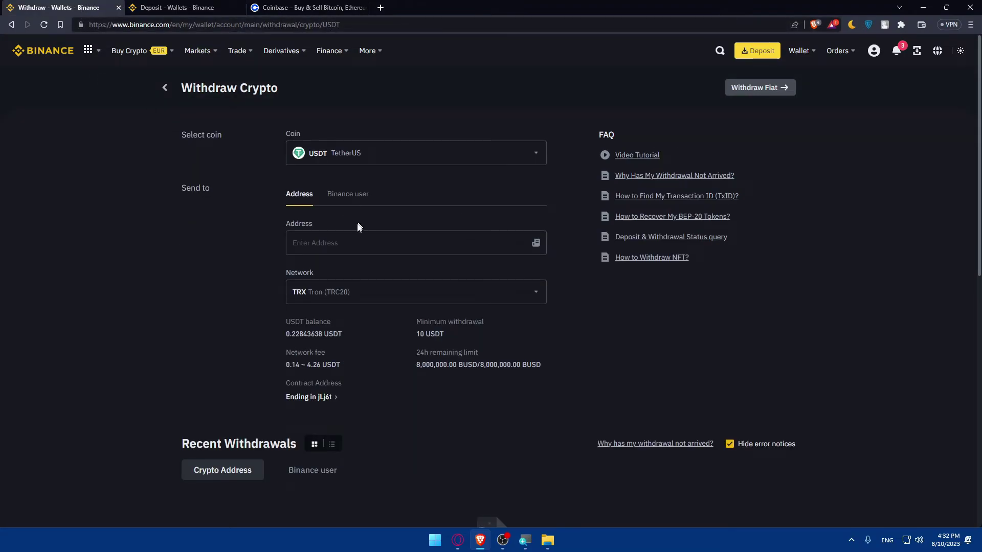
{"action": "left_click", "coordinate": [351, 239]}
{"action": "left_click", "coordinate": [383, 294]}
{"action": "scroll", "coordinate": [537, 348], "scroll_direction": "down", "scroll_amount": 5}
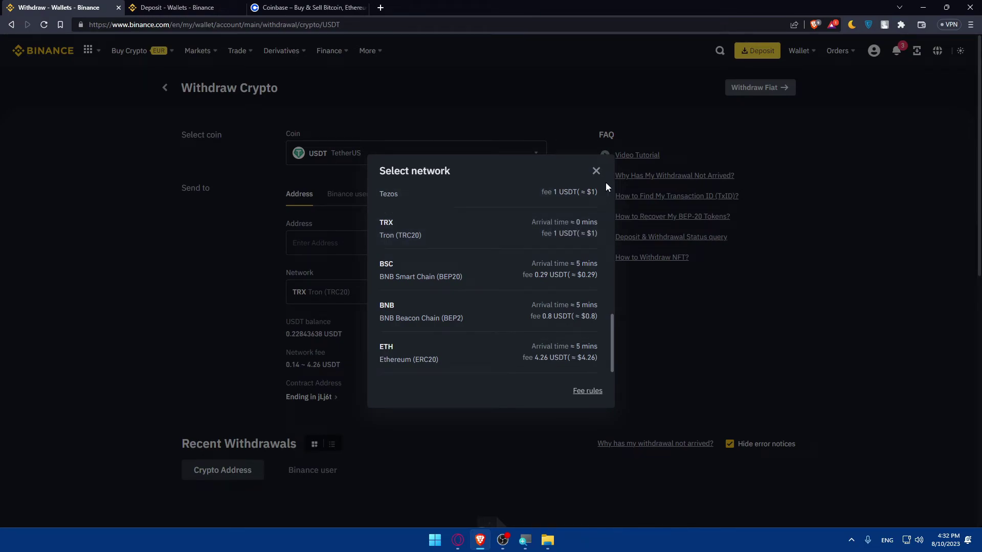
{"action": "left_click", "coordinate": [598, 171]}
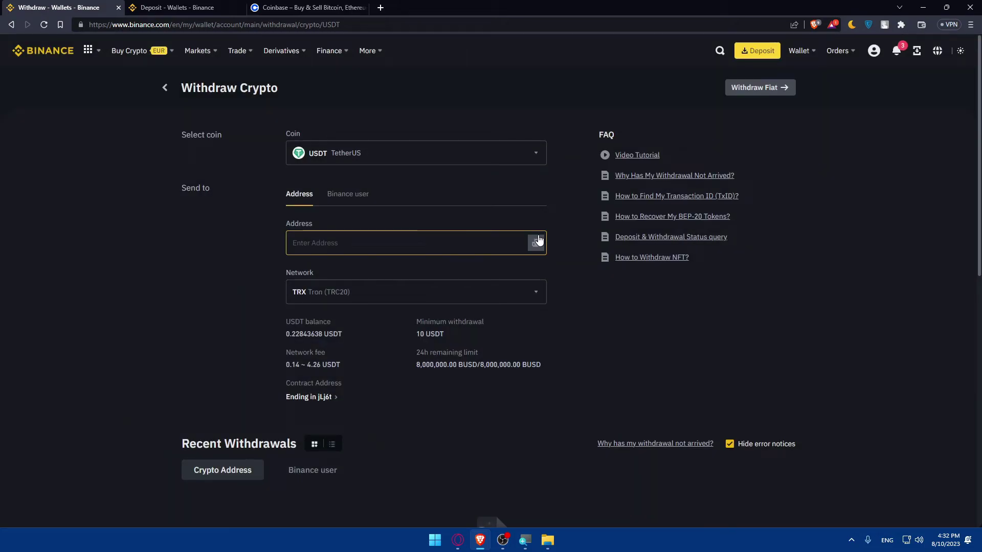
Check the Coinbase and Deposit tabs, then close the Deposit tab, leaving the Withdraw page.
{"action": "left_click", "coordinate": [317, 7]}
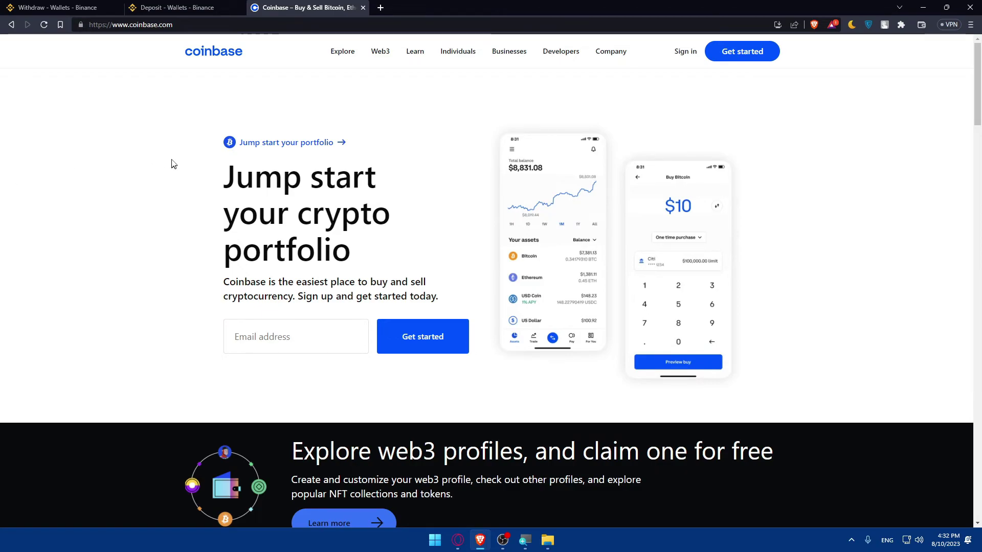
{"action": "left_click", "coordinate": [61, 7]}
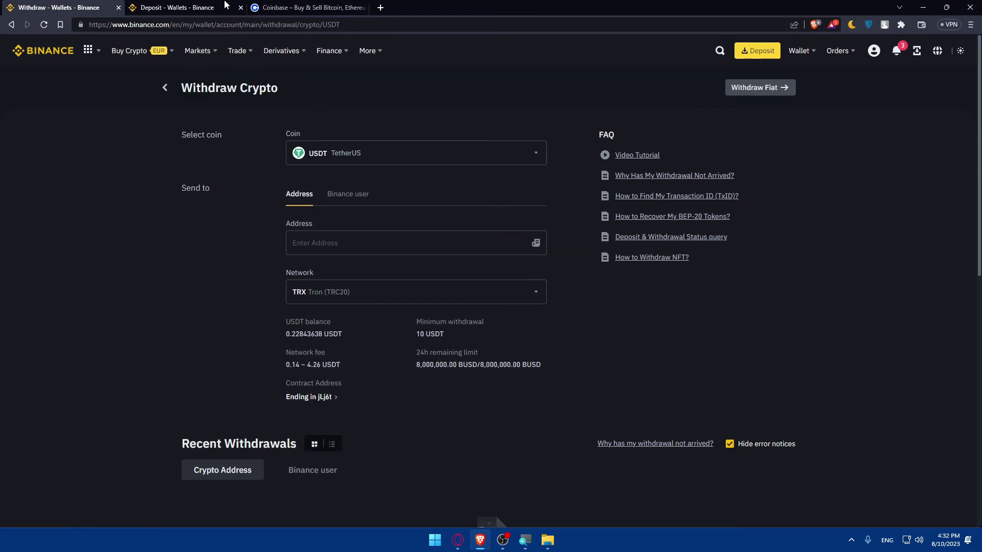
{"action": "left_click", "coordinate": [165, 7]}
{"action": "left_click", "coordinate": [109, 5]}
{"action": "left_click", "coordinate": [241, 7]}
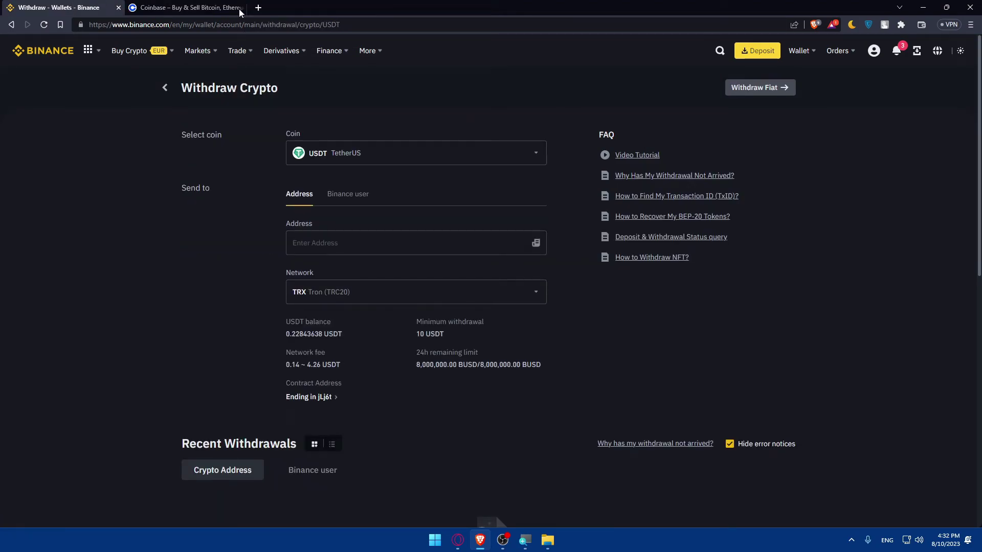
{"action": "mouse_move", "coordinate": [128, 51]}
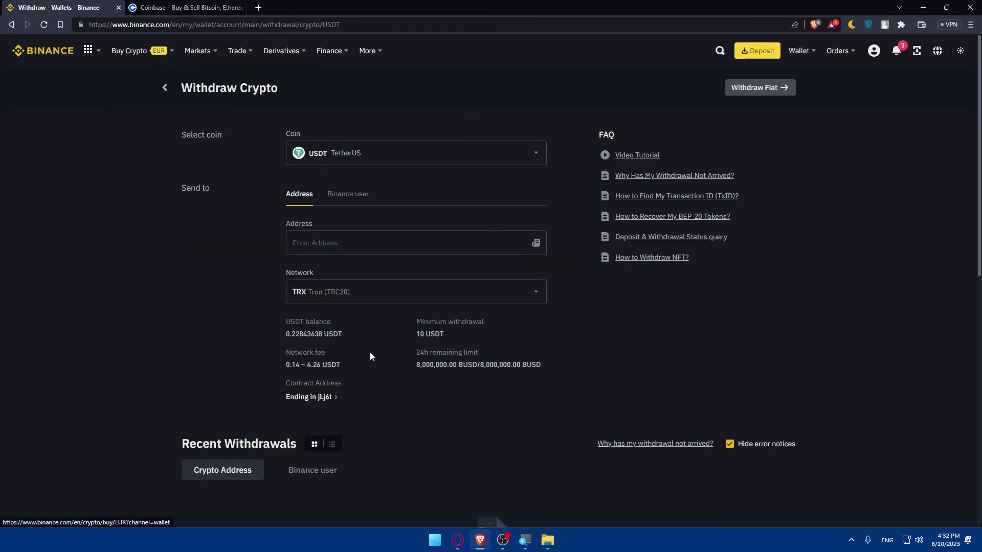